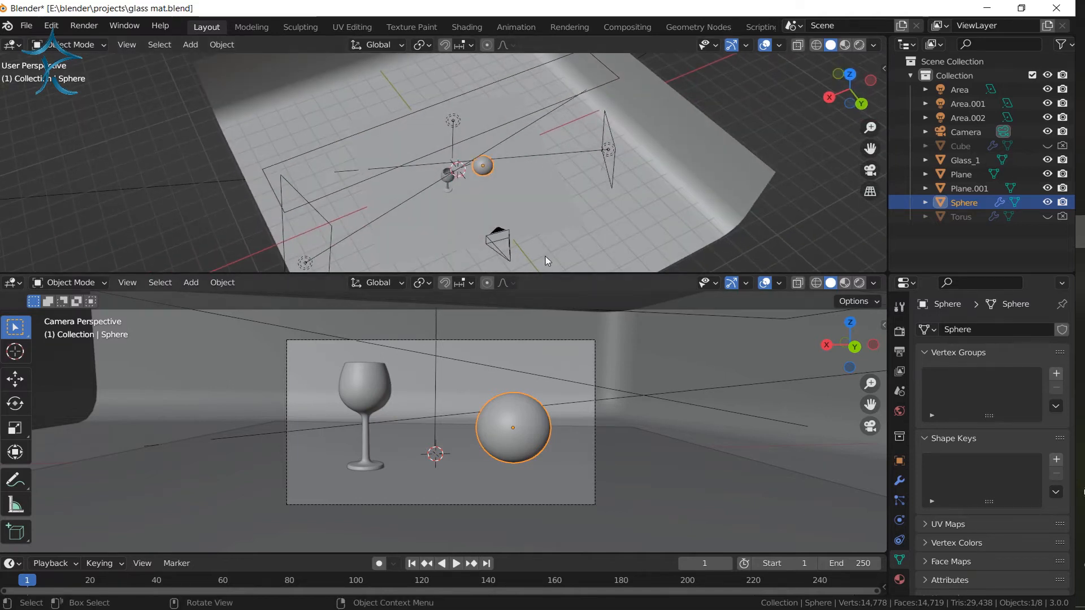
Inspect the settings of the overhead area light and the side area light, viewing the scene from the front.
{"action": "left_click", "coordinate": [612, 134]}
{"action": "left_click", "coordinate": [509, 80]}
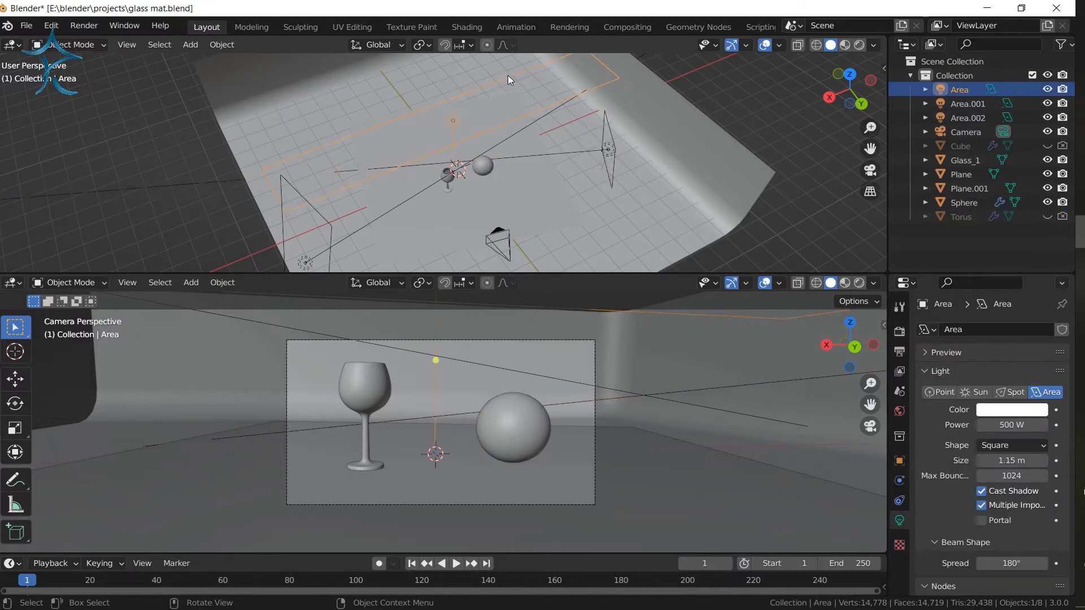
{"action": "left_click", "coordinate": [312, 205]}
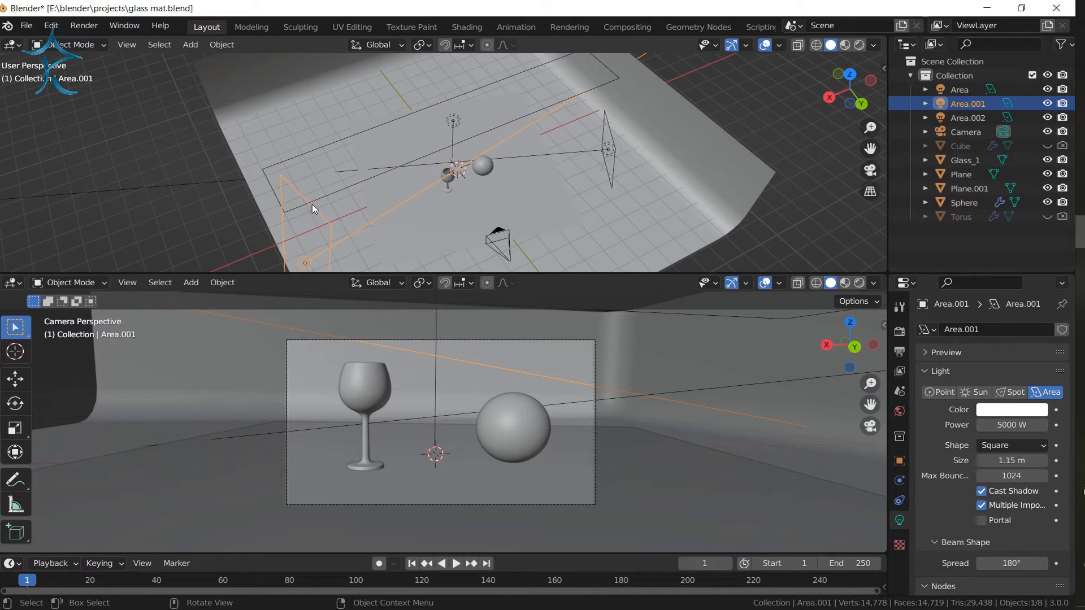
{"action": "middle_click_drag", "start_coordinate": [561, 205], "coordinate": [534, 199]}
{"action": "middle_click_drag", "start_coordinate": [606, 222], "coordinate": [608, 193]}
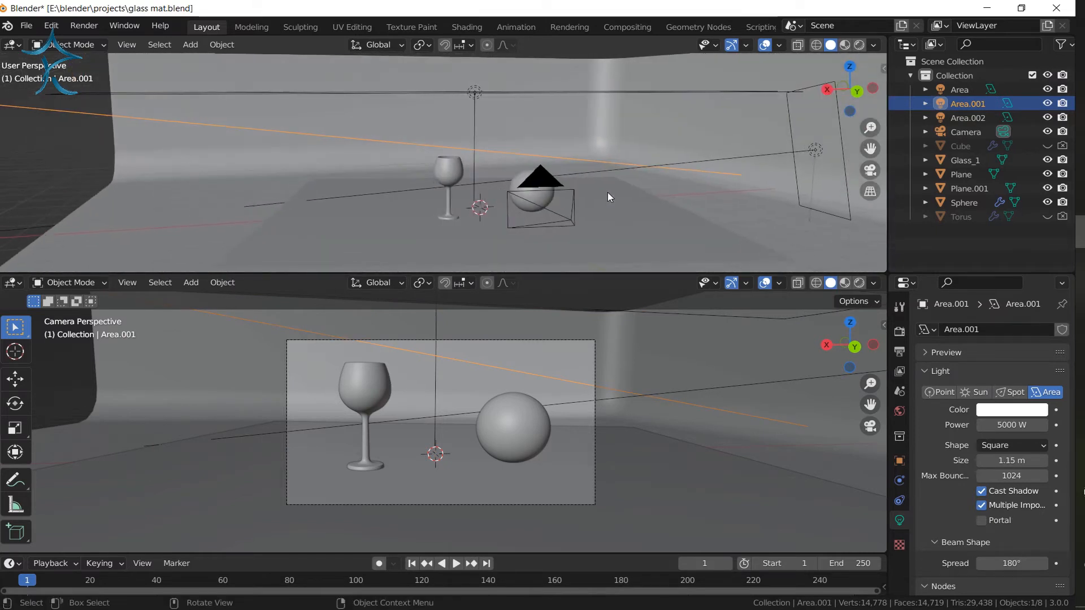
{"action": "key", "text": "z"}
{"action": "left_click", "coordinate": [628, 122]}
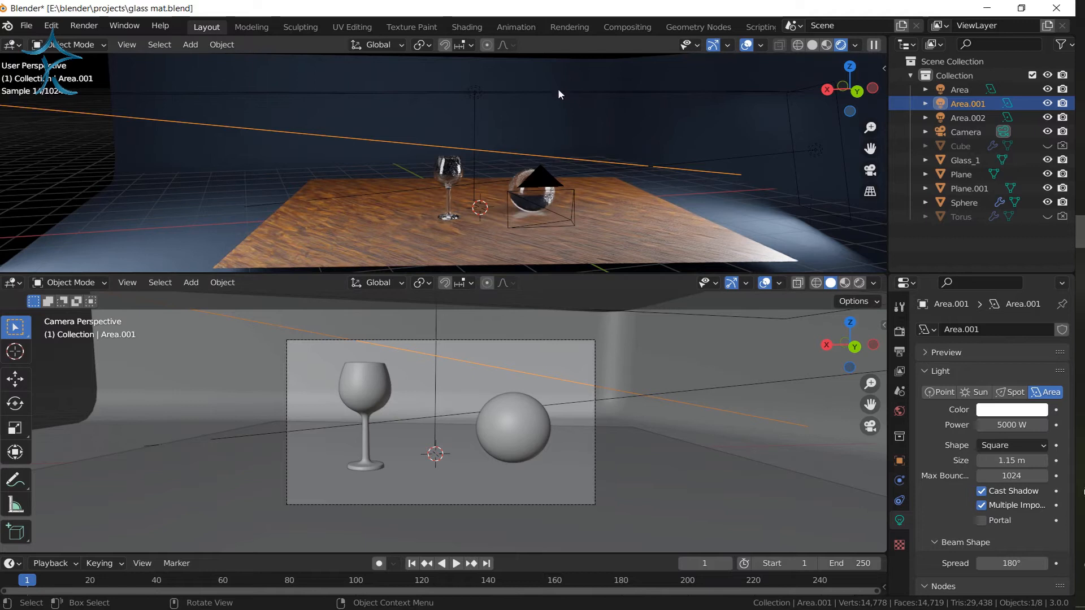
{"action": "key", "text": "z"}
{"action": "left_click", "coordinate": [735, 211]}
Switch the camera-perspective viewport to rendered shading and select the camera.
{"action": "key", "text": "z"}
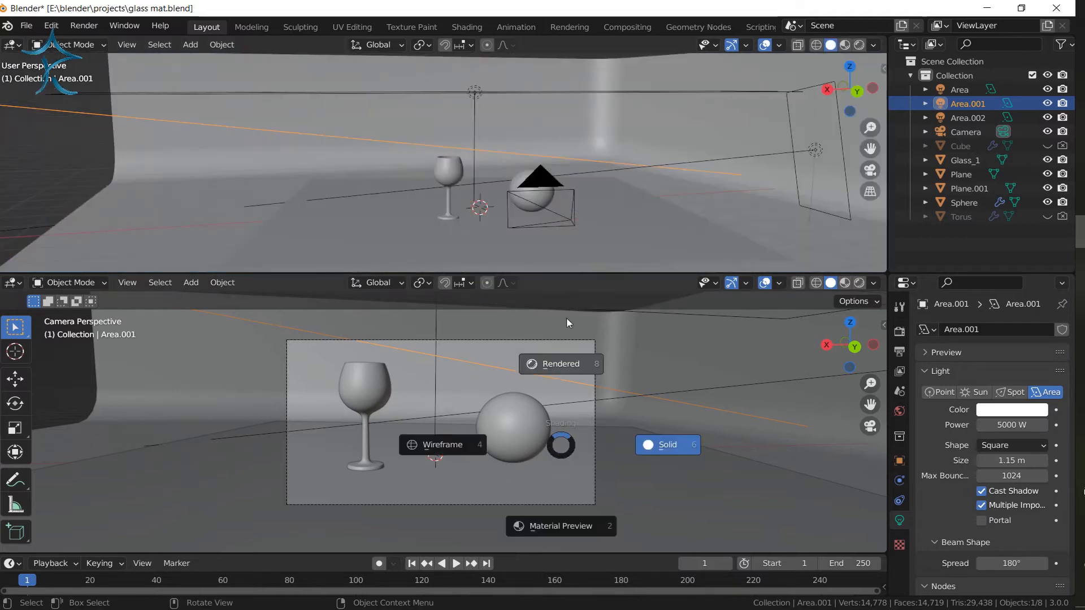
{"action": "left_click", "coordinate": [566, 318]}
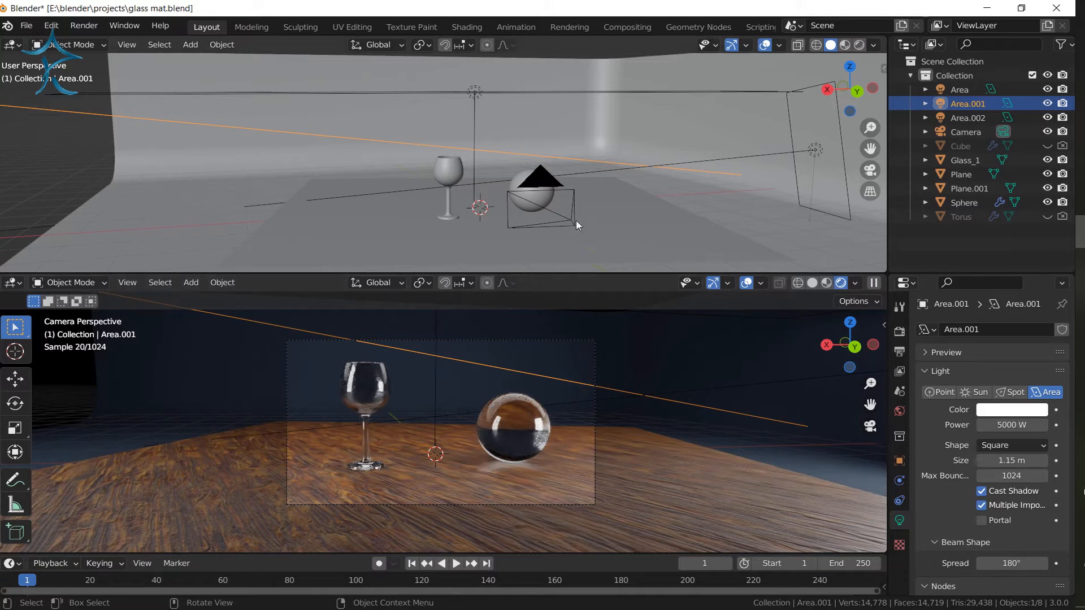
{"action": "left_click", "coordinate": [548, 188]}
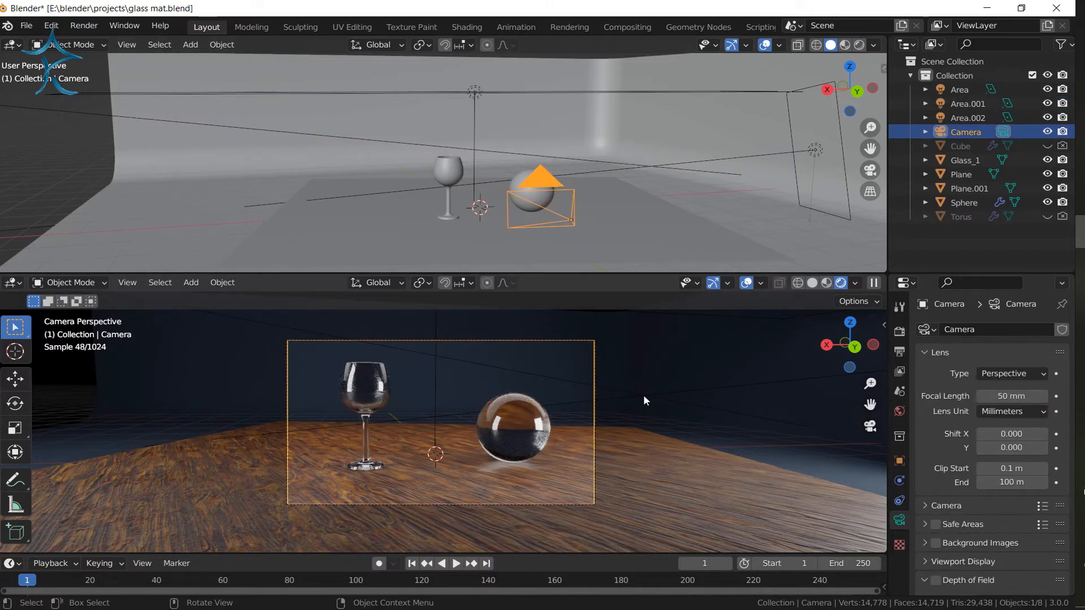
{"action": "scroll", "coordinate": [595, 469], "scroll_direction": "up", "scroll_amount": 3}
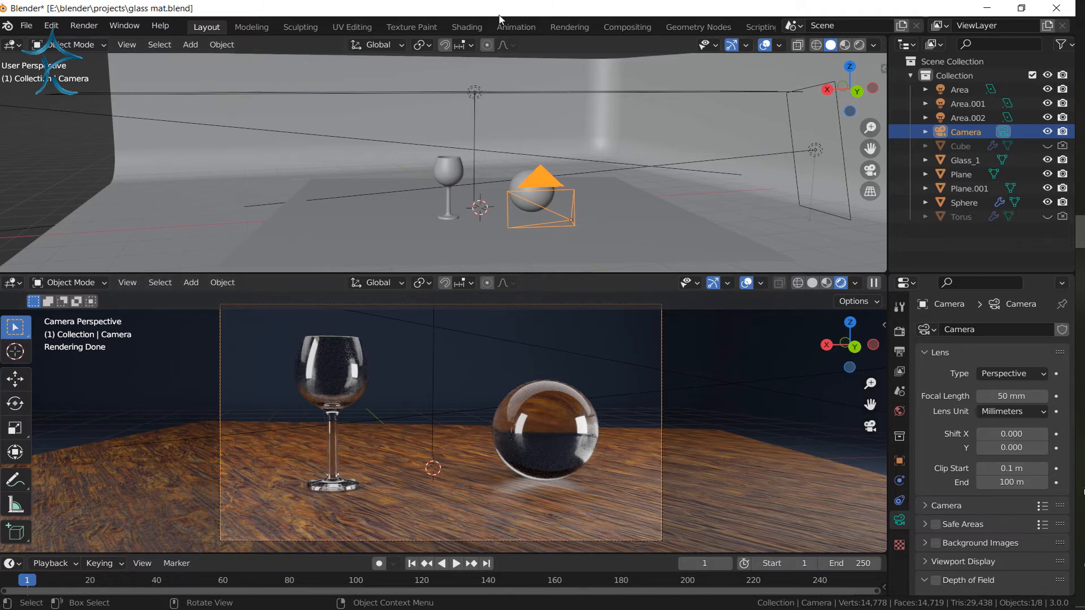
Open the Shading workspace, select the sphere to show its material nodes, and set the viewport to rendered shading.
{"action": "left_click", "coordinate": [474, 26]}
{"action": "left_click", "coordinate": [656, 203]}
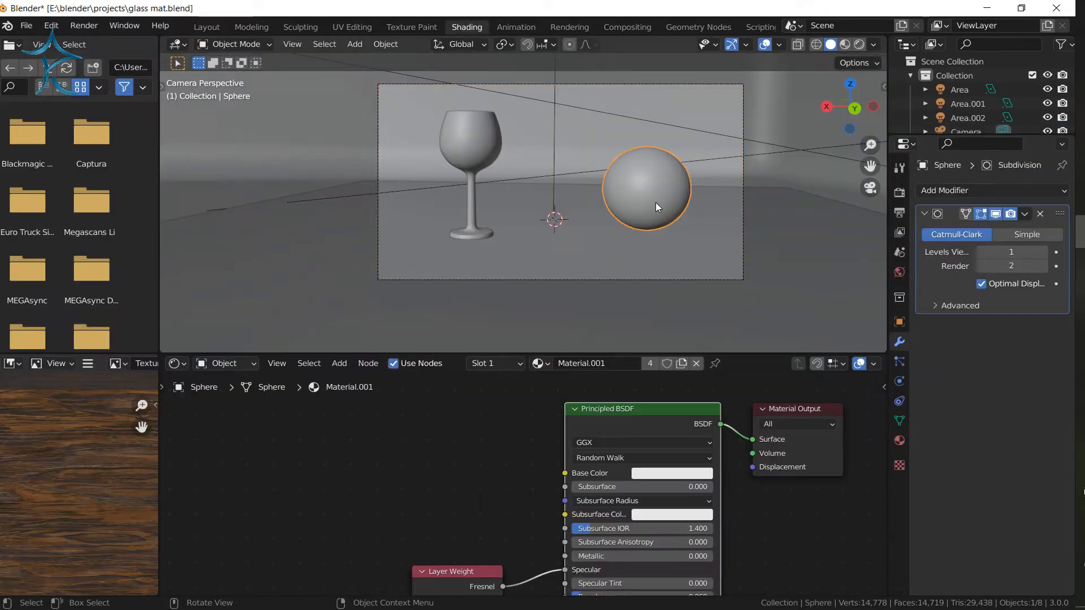
{"action": "middle_click_drag", "start_coordinate": [498, 515], "coordinate": [465, 453]}
{"action": "scroll", "coordinate": [465, 453], "scroll_direction": "down", "scroll_amount": 3}
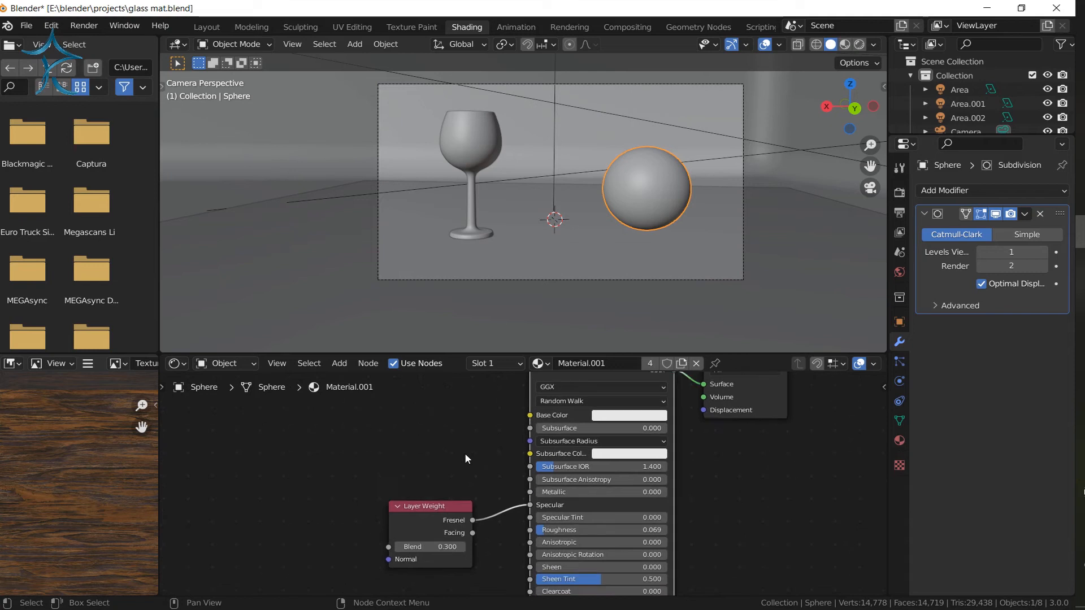
{"action": "middle_click_drag", "start_coordinate": [724, 514], "coordinate": [725, 567]}
{"action": "scroll", "coordinate": [723, 514], "scroll_direction": "up", "scroll_amount": 2}
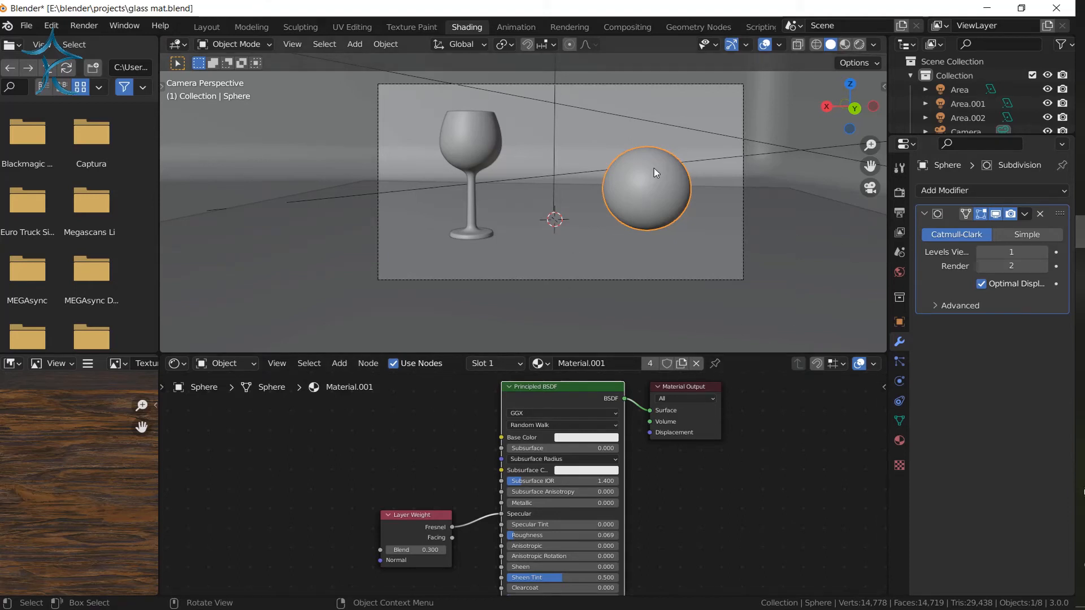
{"action": "key", "text": "z"}
{"action": "left_click", "coordinate": [728, 171]}
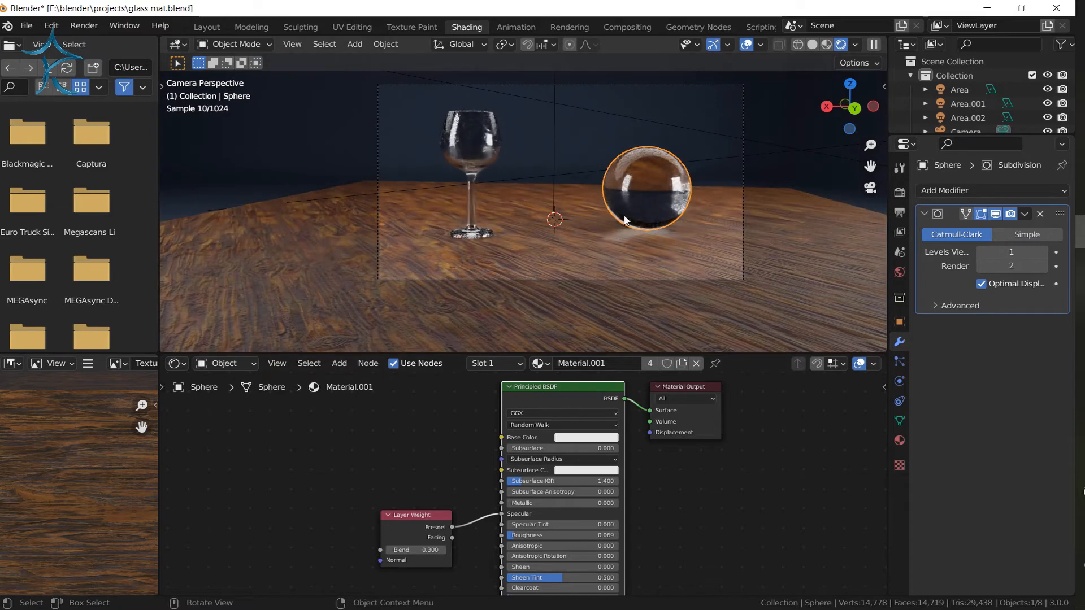
Unlink the existing material from the sphere and create a new material for it.
{"action": "left_click", "coordinate": [697, 364]}
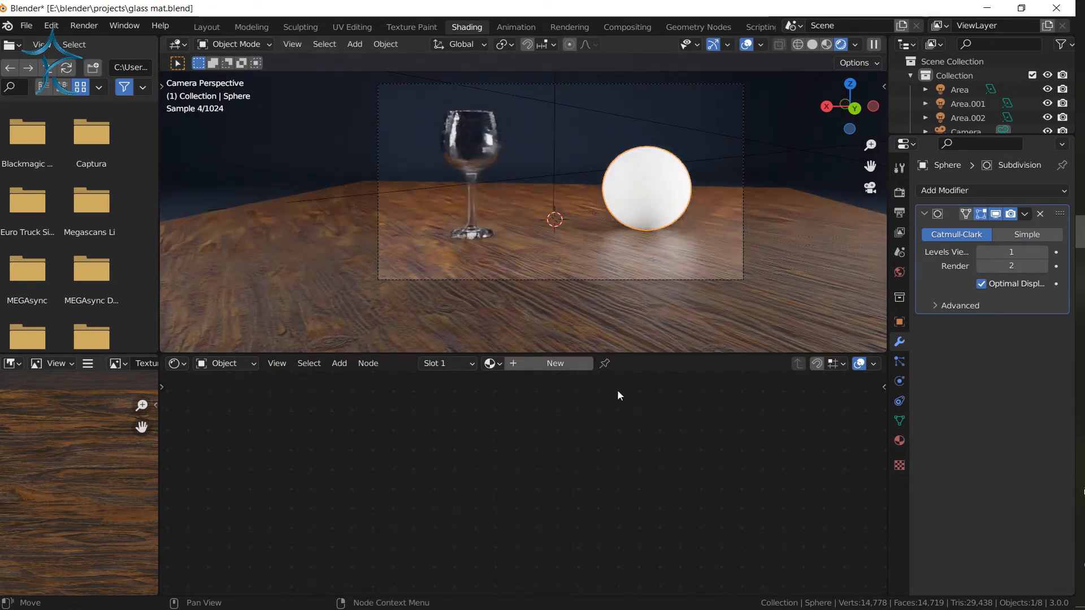
{"action": "left_click", "coordinate": [557, 364]}
{"action": "scroll", "coordinate": [695, 492], "scroll_direction": "up", "scroll_amount": 2}
{"action": "middle_click_drag", "start_coordinate": [704, 479], "coordinate": [671, 567]}
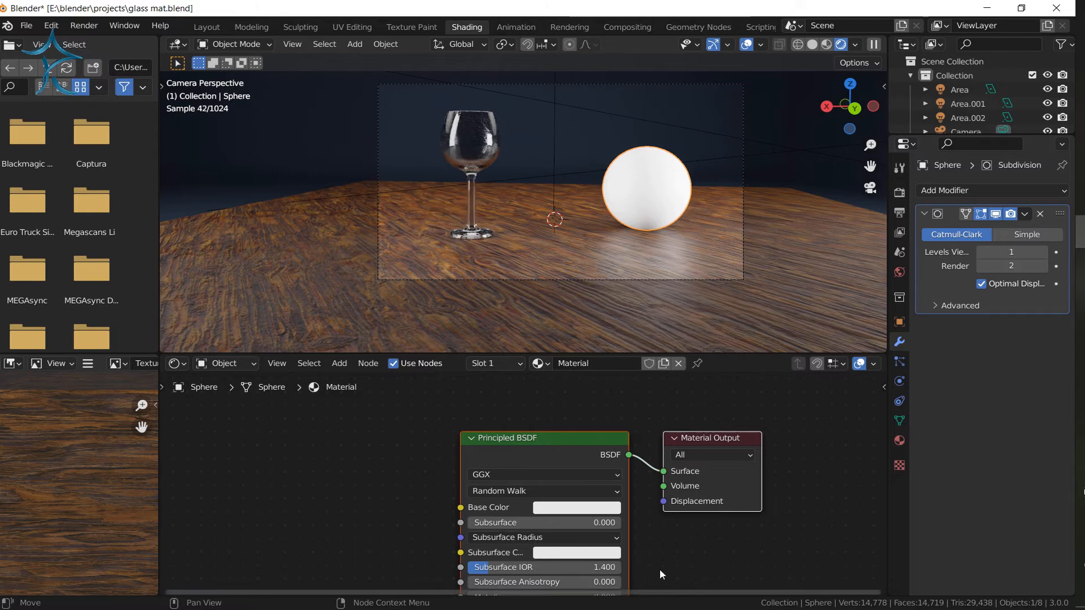
{"action": "middle_click_drag", "start_coordinate": [673, 565], "coordinate": [705, 541]}
{"action": "scroll", "coordinate": [678, 523], "scroll_direction": "down", "scroll_amount": 1}
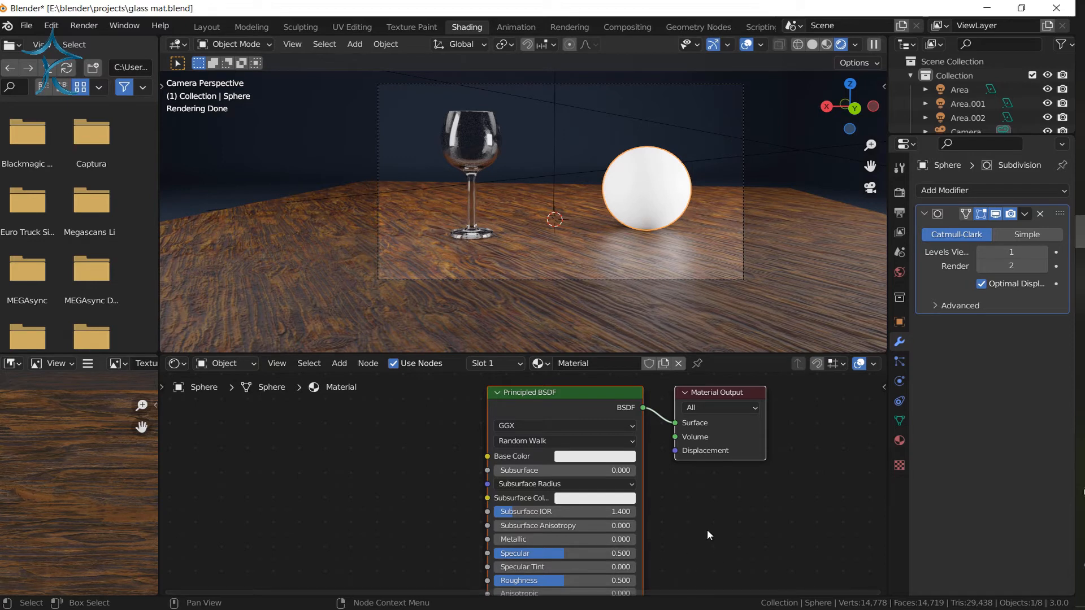
Set the Principled BSDF's Transmission to 1 in the sphere's new material.
{"action": "scroll", "coordinate": [695, 537], "scroll_direction": "down", "scroll_amount": 3}
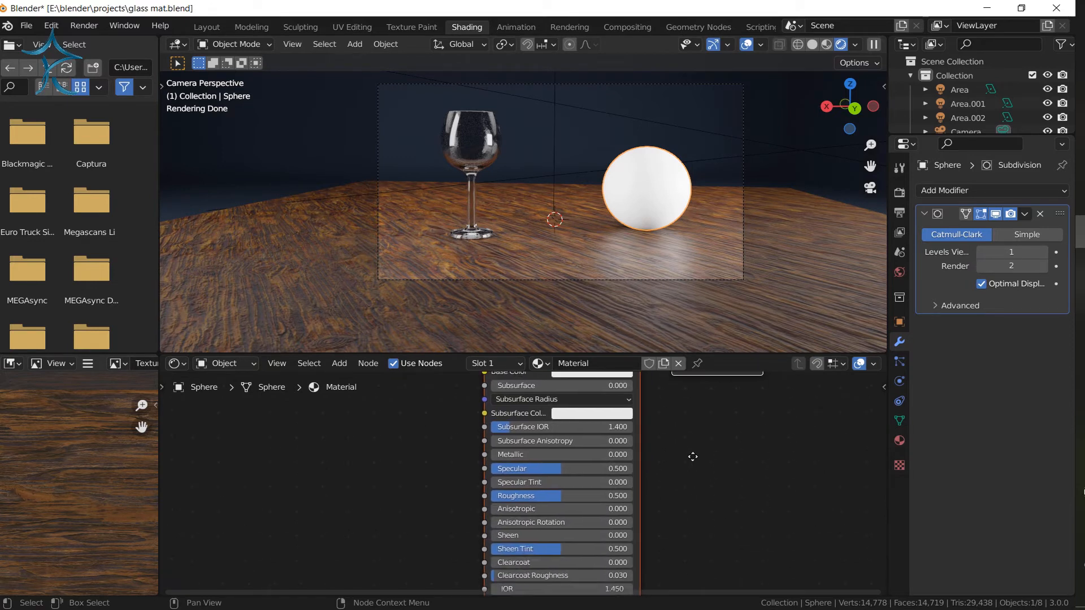
{"action": "middle_click_drag", "start_coordinate": [690, 552], "coordinate": [710, 459]}
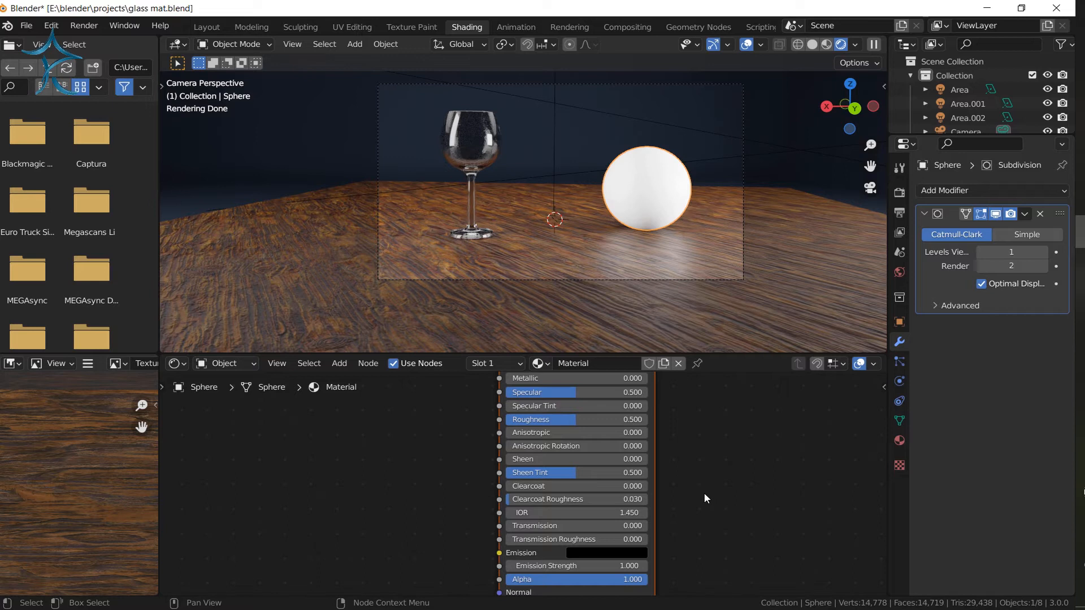
{"action": "middle_click_drag", "start_coordinate": [699, 525], "coordinate": [708, 483]}
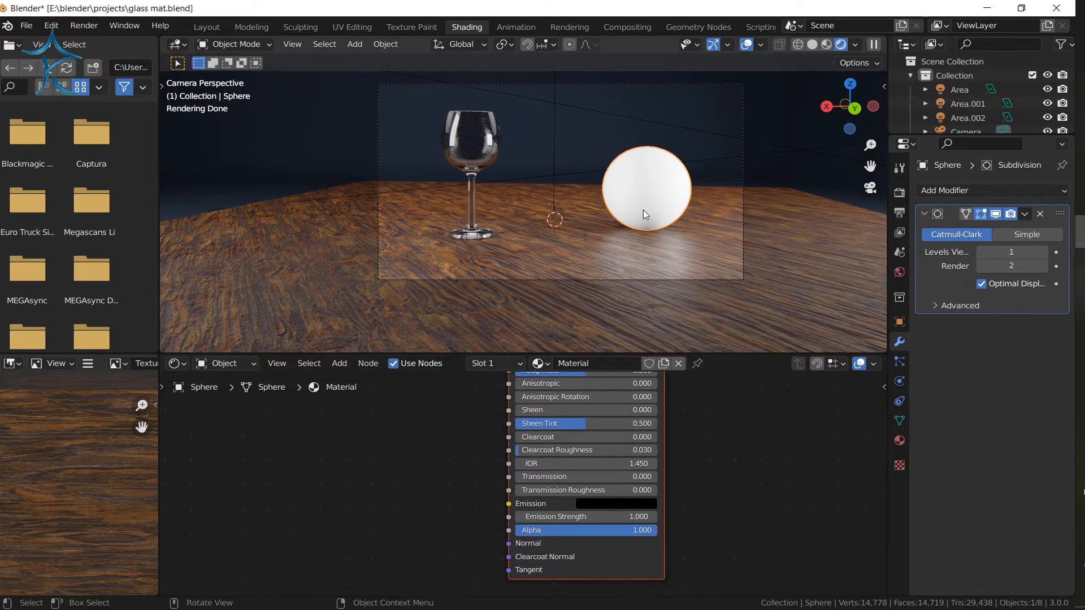
{"action": "scroll", "coordinate": [698, 514], "scroll_direction": "up", "scroll_amount": 1}
{"action": "scroll", "coordinate": [697, 514], "scroll_direction": "up", "scroll_amount": 1}
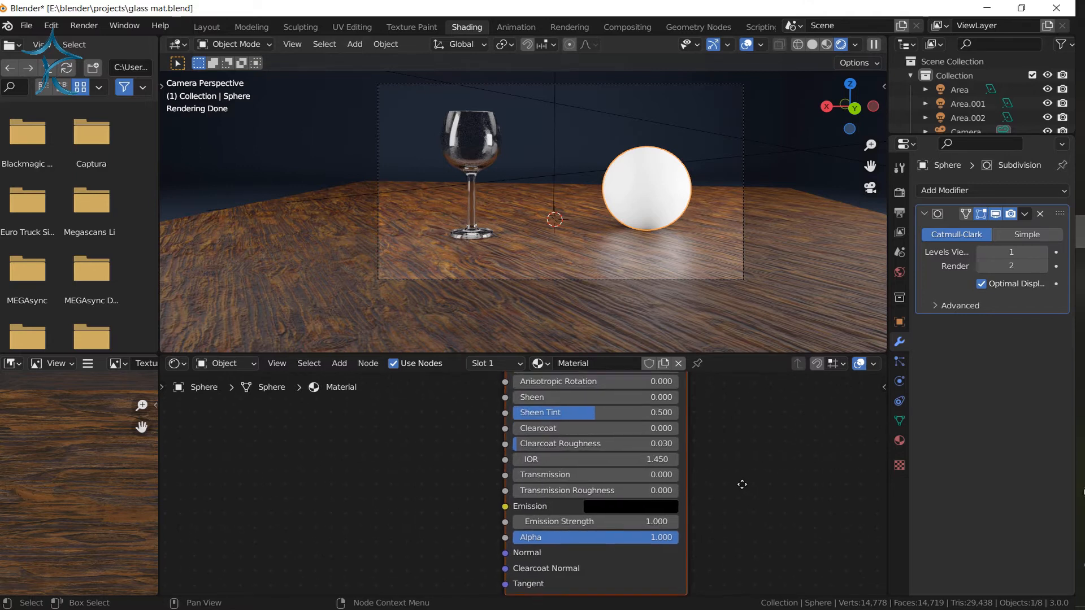
{"action": "middle_click_drag", "start_coordinate": [745, 485], "coordinate": [728, 482]}
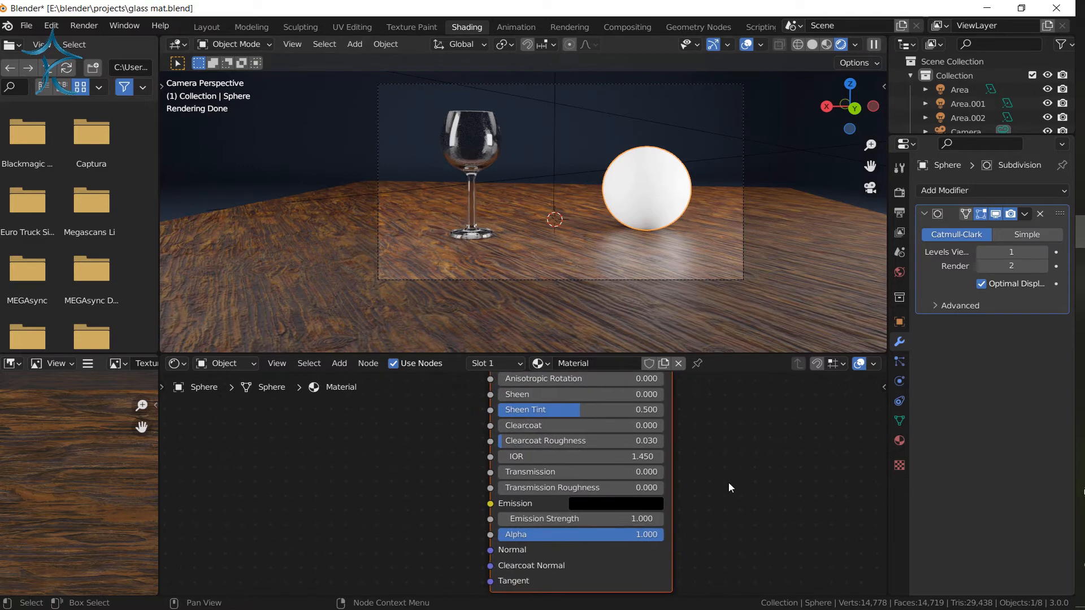
{"action": "left_click", "coordinate": [520, 475]}
{"action": "type", "text": "1"}
{"action": "key", "text": "Return"}
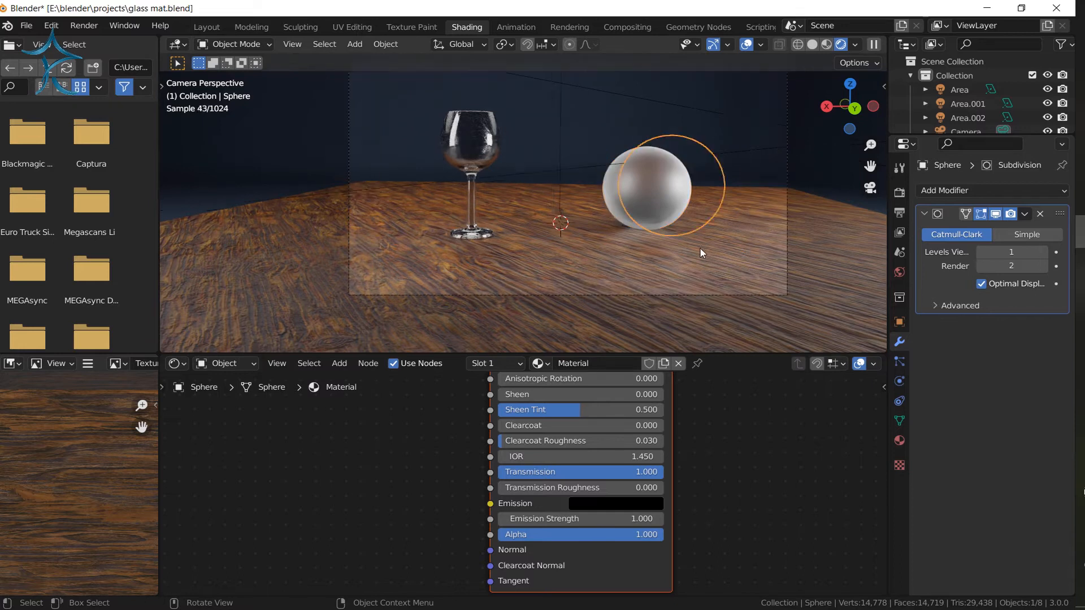
Lower the Roughness of the sphere's Principled BSDF to 0.085.
{"action": "scroll", "coordinate": [707, 251], "scroll_direction": "up", "scroll_amount": 3}
{"action": "middle_click_drag", "start_coordinate": [764, 250], "coordinate": [635, 277], "text": "shift"}
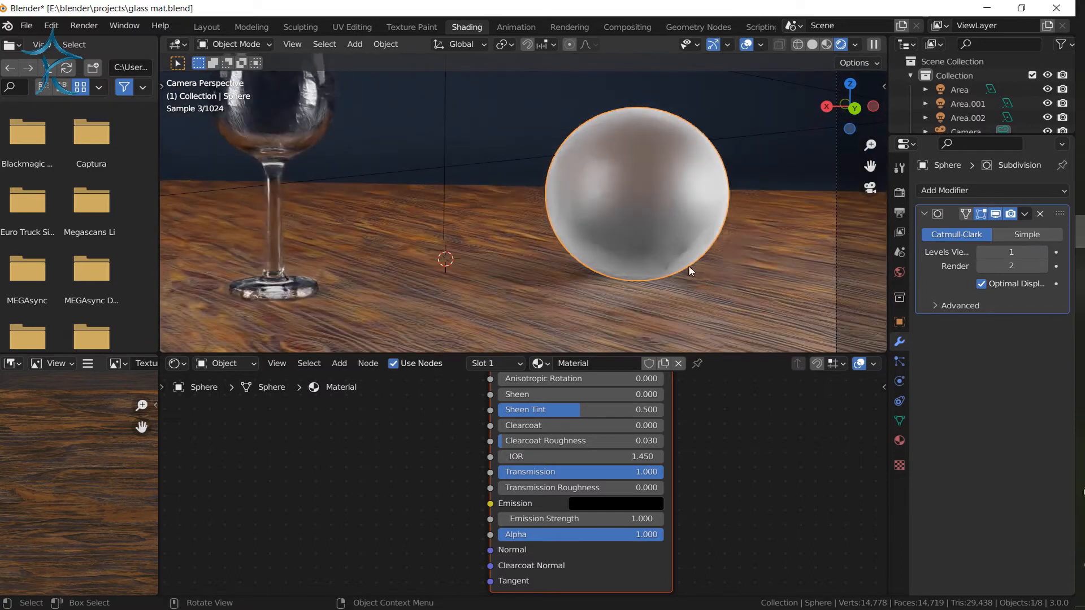
{"action": "middle_click_drag", "start_coordinate": [766, 409], "coordinate": [777, 479]}
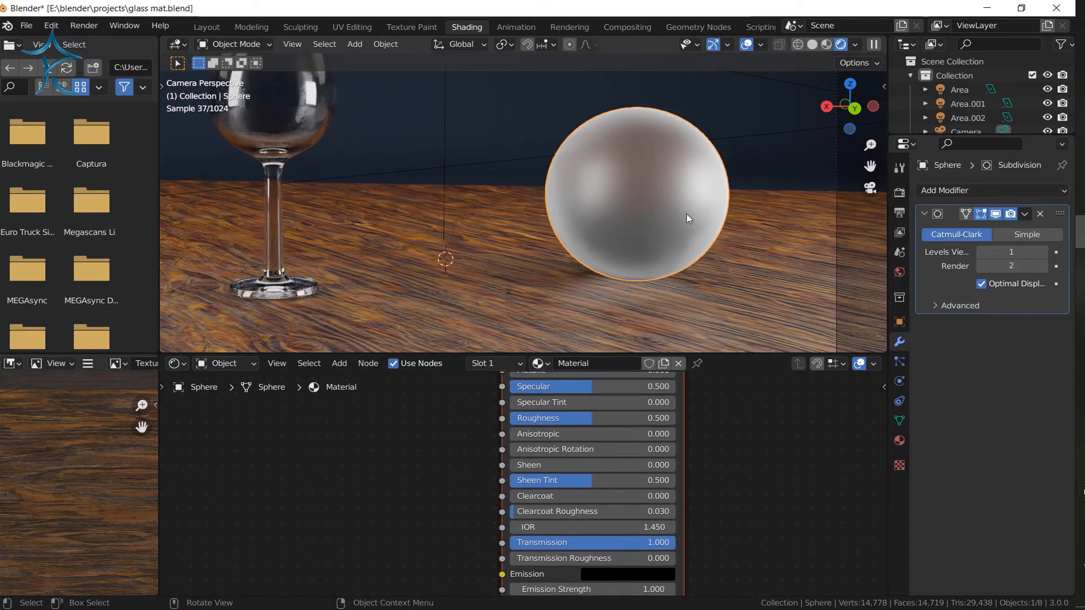
{"action": "middle_click_drag", "start_coordinate": [713, 432], "coordinate": [716, 488]}
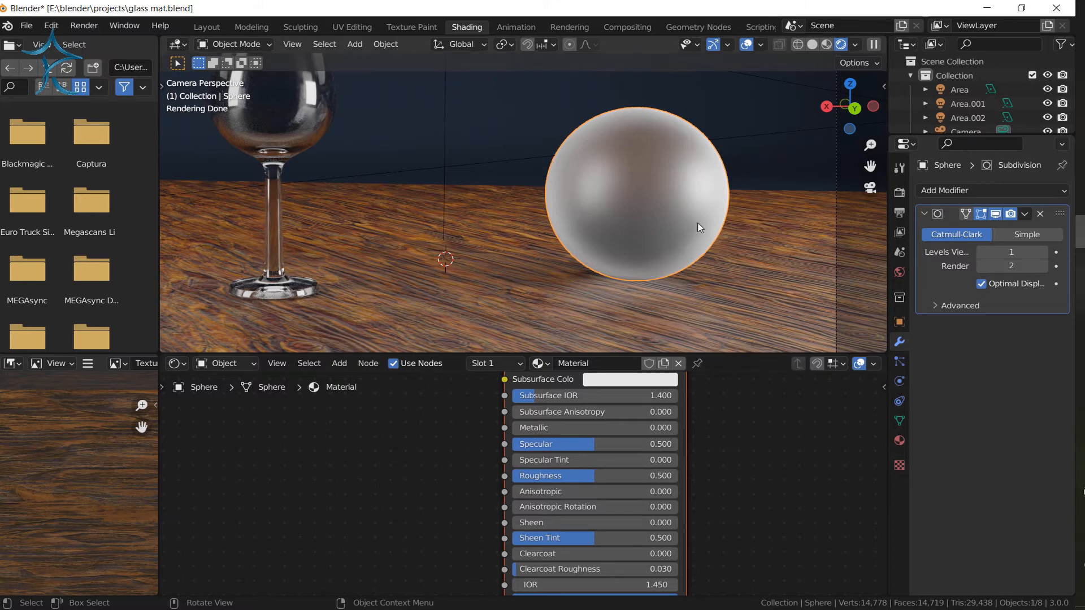
{"action": "middle_click_drag", "start_coordinate": [733, 507], "coordinate": [754, 487]}
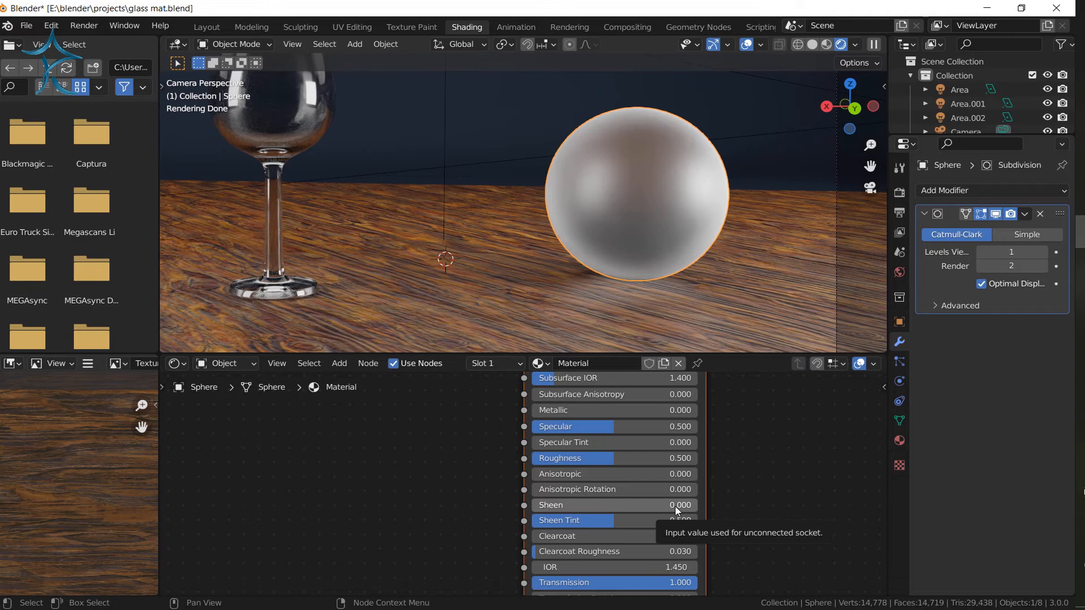
{"action": "left_click_drag", "start_coordinate": [602, 453], "coordinate": [547, 462]}
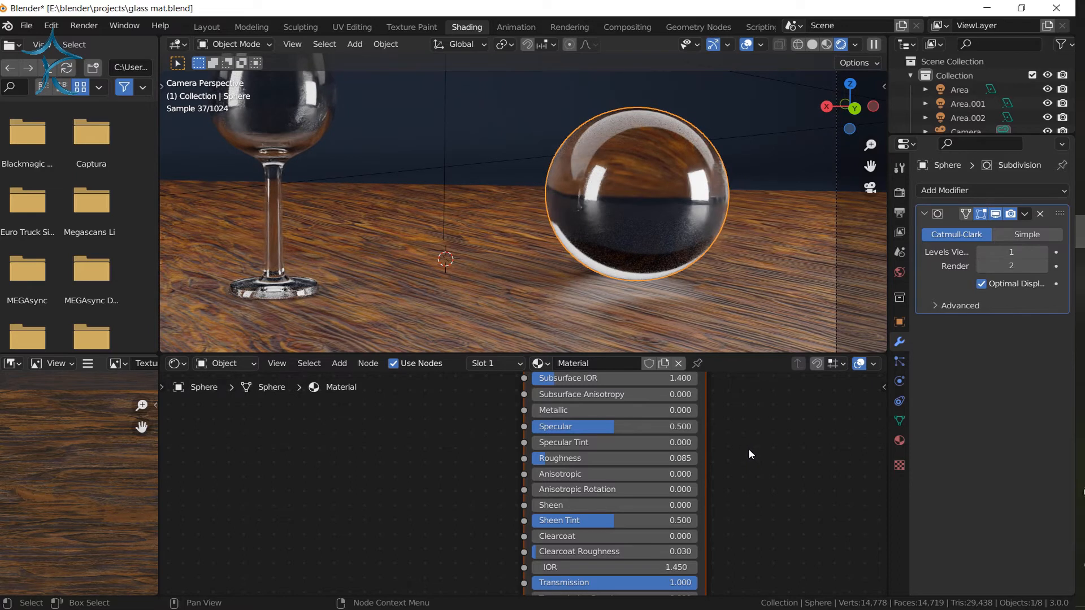
Add a Layer Weight node and connect its Fresnel output to the Principled BSDF's Specular input.
{"action": "middle_click_drag", "start_coordinate": [750, 439], "coordinate": [779, 461]}
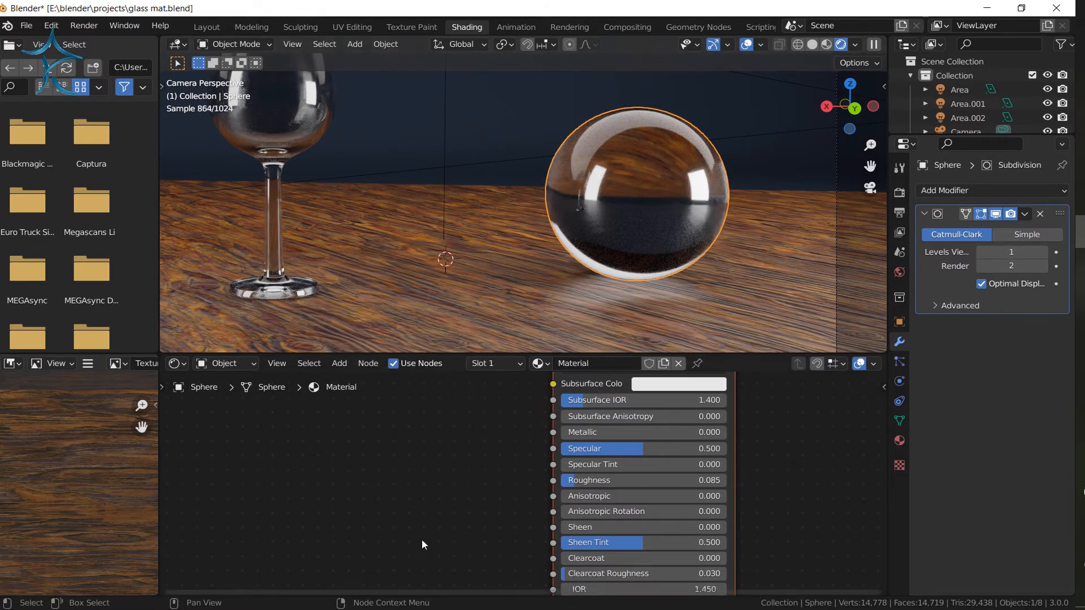
{"action": "key", "text": "shift+a"}
{"action": "mouse_move", "coordinate": [358, 464]}
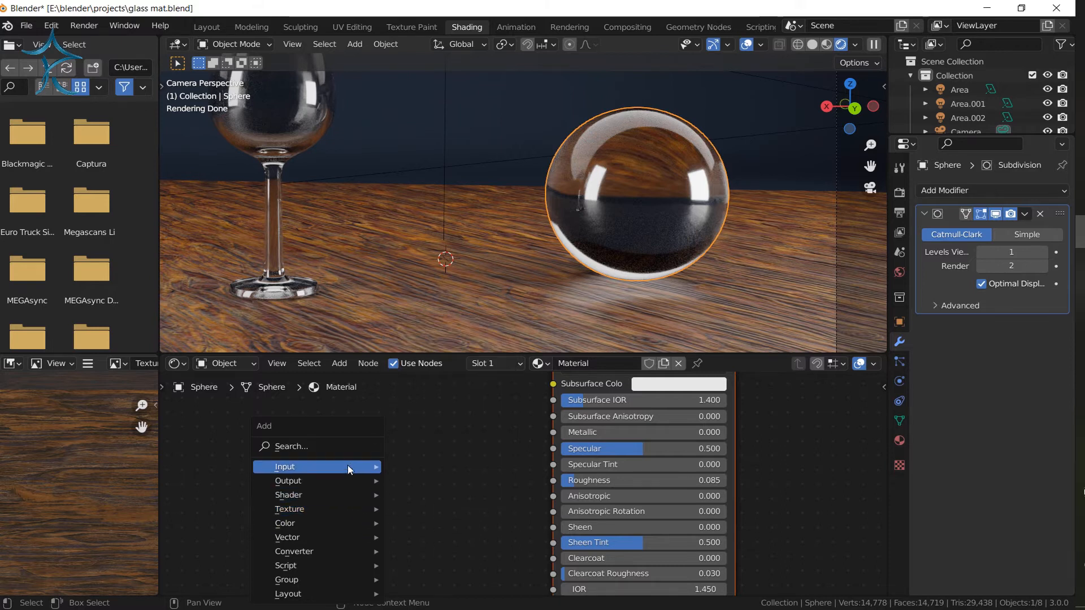
{"action": "mouse_move", "coordinate": [344, 496]}
{"action": "mouse_move", "coordinate": [332, 538]}
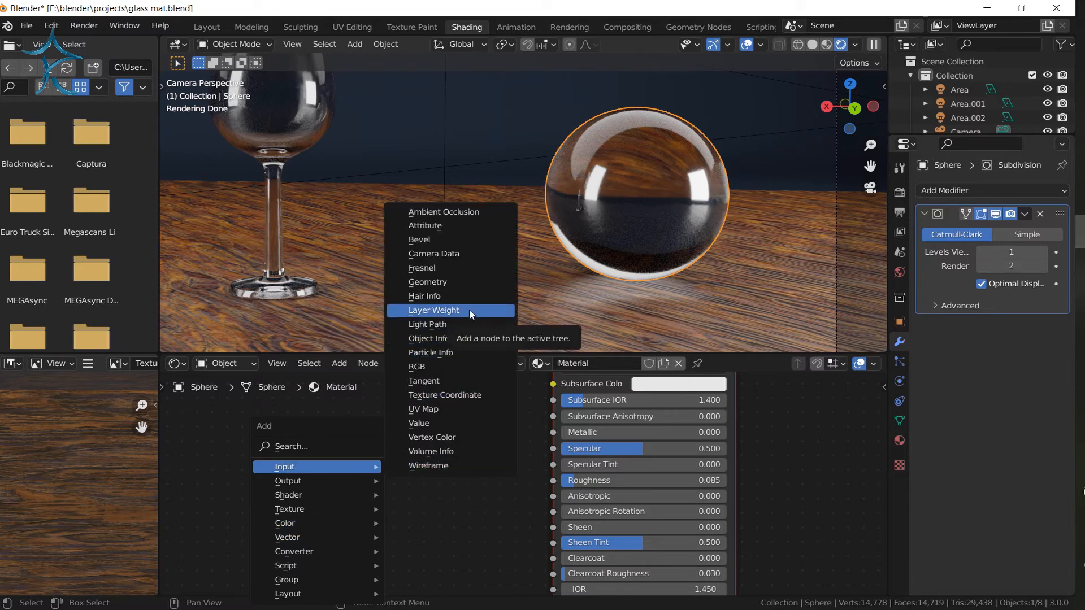
{"action": "left_click", "coordinate": [484, 311]}
{"action": "left_click", "coordinate": [517, 490]}
{"action": "left_click_drag", "start_coordinate": [416, 477], "coordinate": [558, 445]}
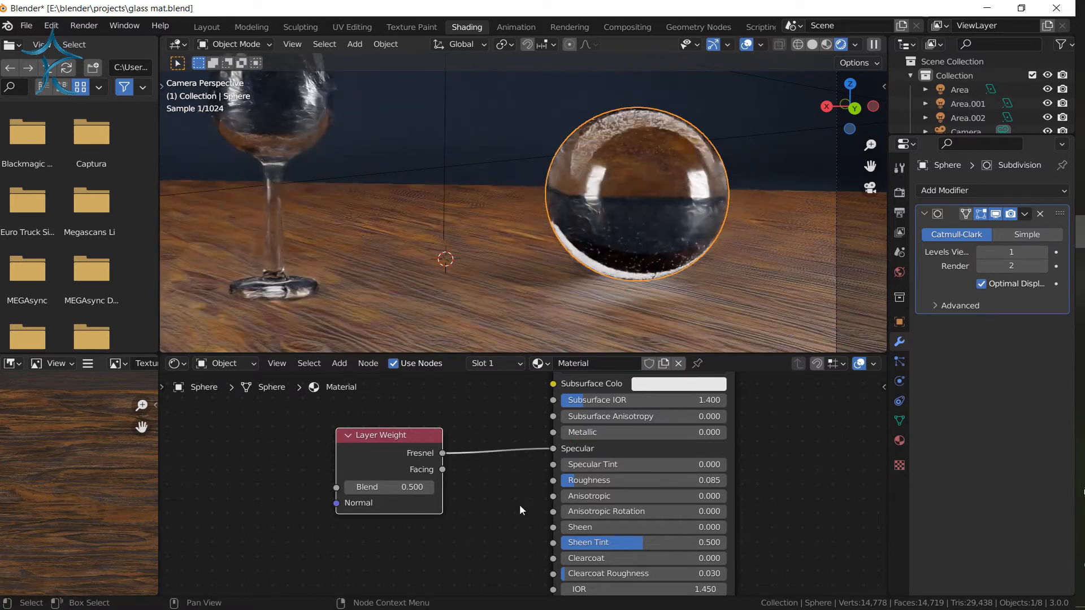
Set the Layer Weight node's Blend to 0.3.
{"action": "left_click", "coordinate": [413, 489]}
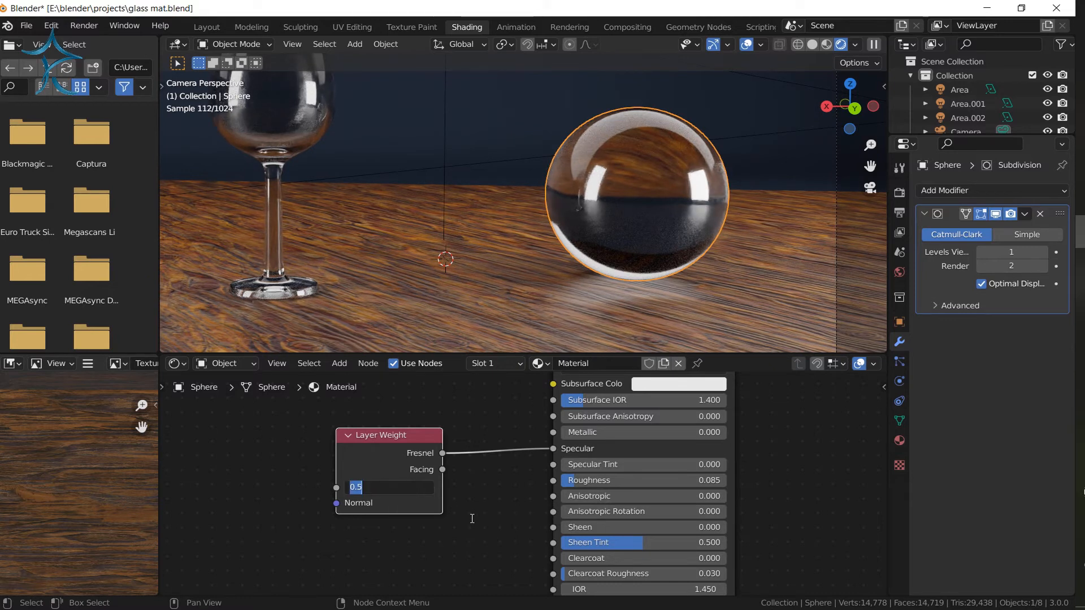
{"action": "key", "text": "BackSpace"}
{"action": "type", "text": ".3"}
{"action": "key", "text": "Return"}
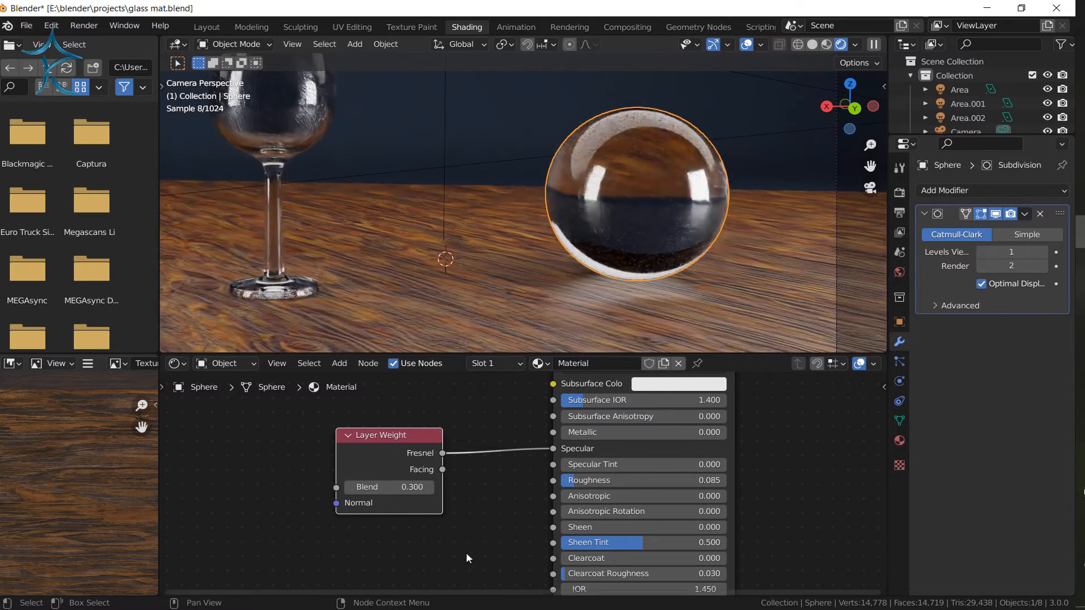
Set the Transmission Roughness of the sphere's Principled BSDF to 0.05.
{"action": "middle_click_drag", "start_coordinate": [524, 560], "coordinate": [488, 463]}
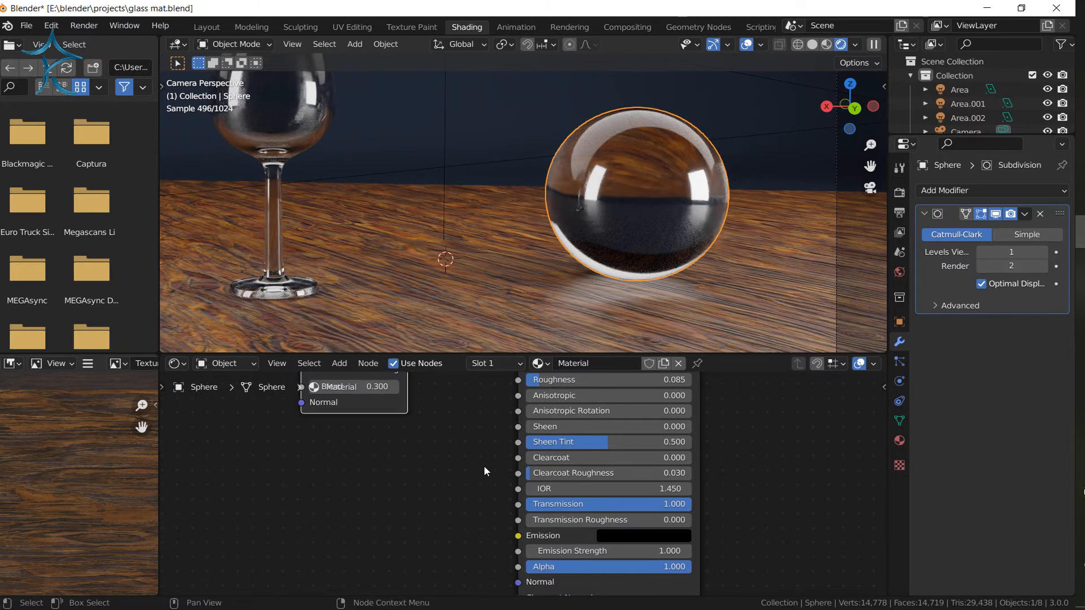
{"action": "left_click", "coordinate": [604, 519]}
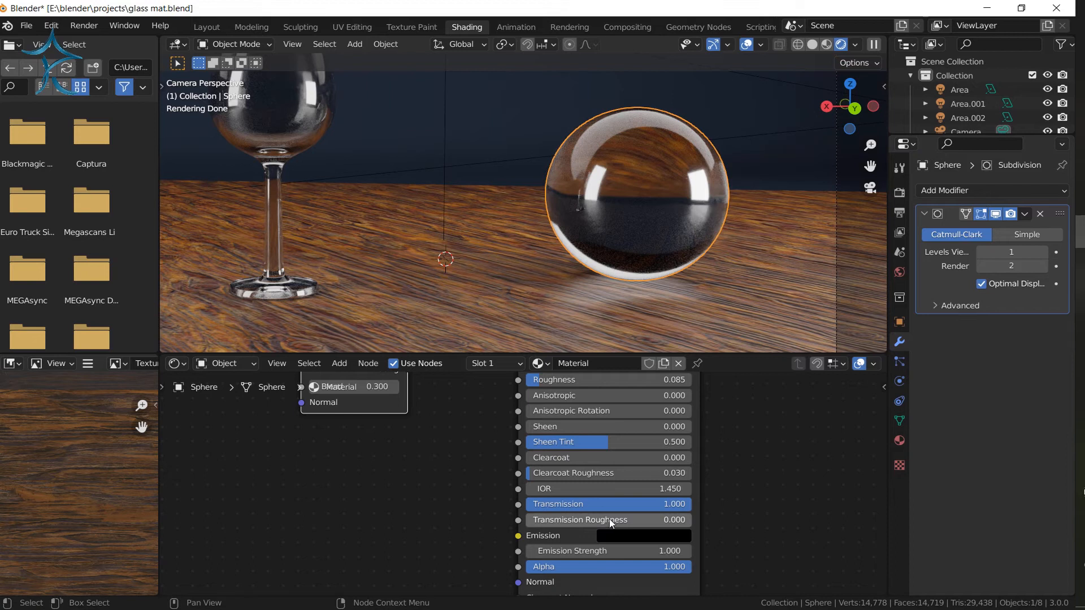
{"action": "type", "text": "0.0"}
{"action": "left_click_drag", "start_coordinate": [603, 518], "coordinate": [498, 520]}
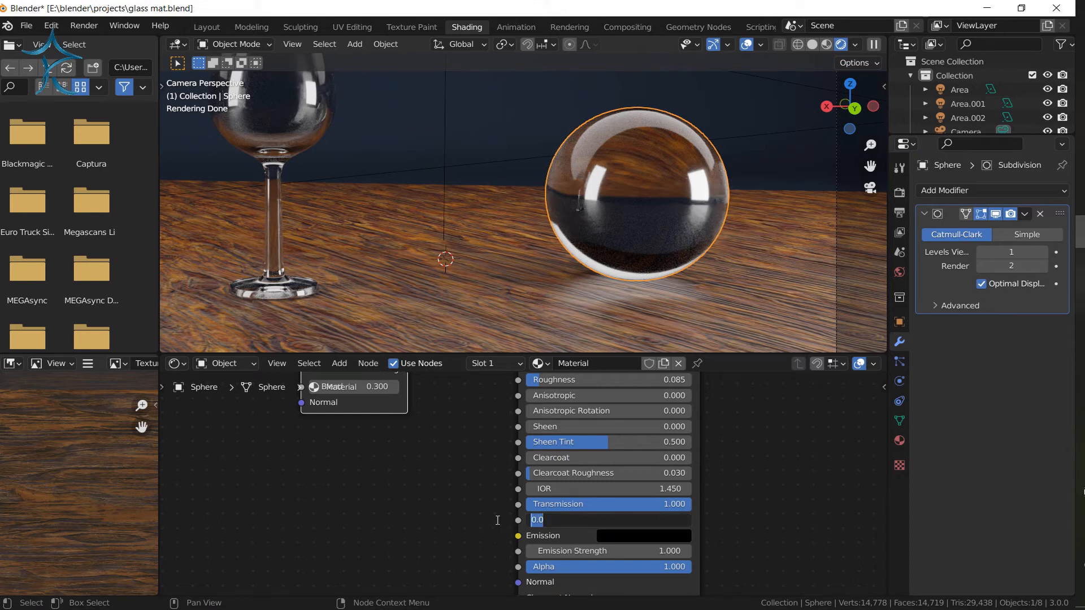
{"action": "key", "text": "BackSpace"}
{"action": "type", "text": ".05"}
{"action": "key", "text": "Return"}
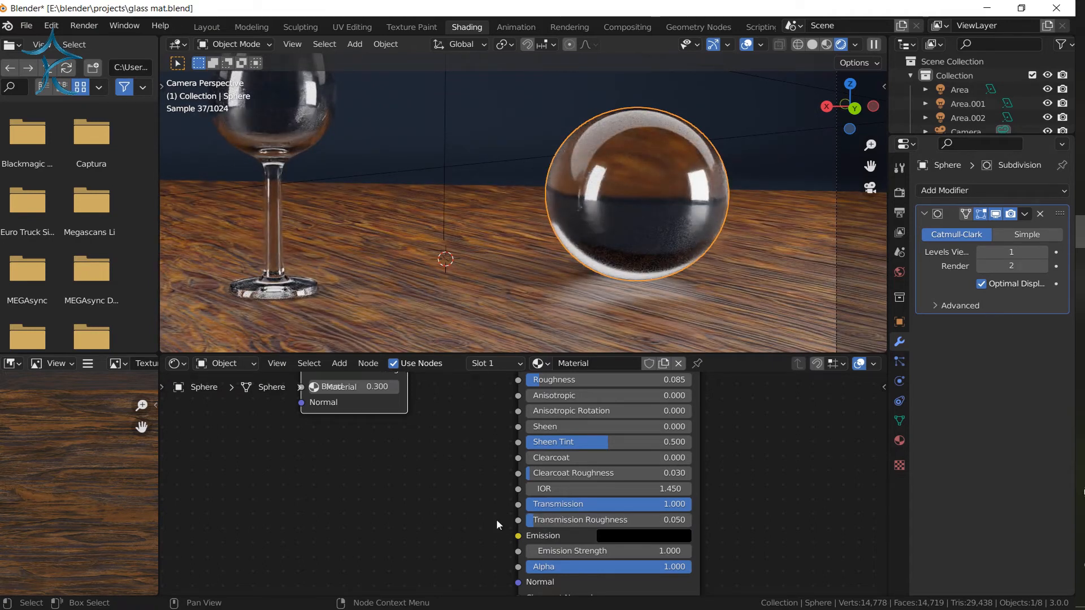
Lower the Roughness of the sphere's Principled BSDF to 0.07.
{"action": "middle_click_drag", "start_coordinate": [494, 481], "coordinate": [498, 544]}
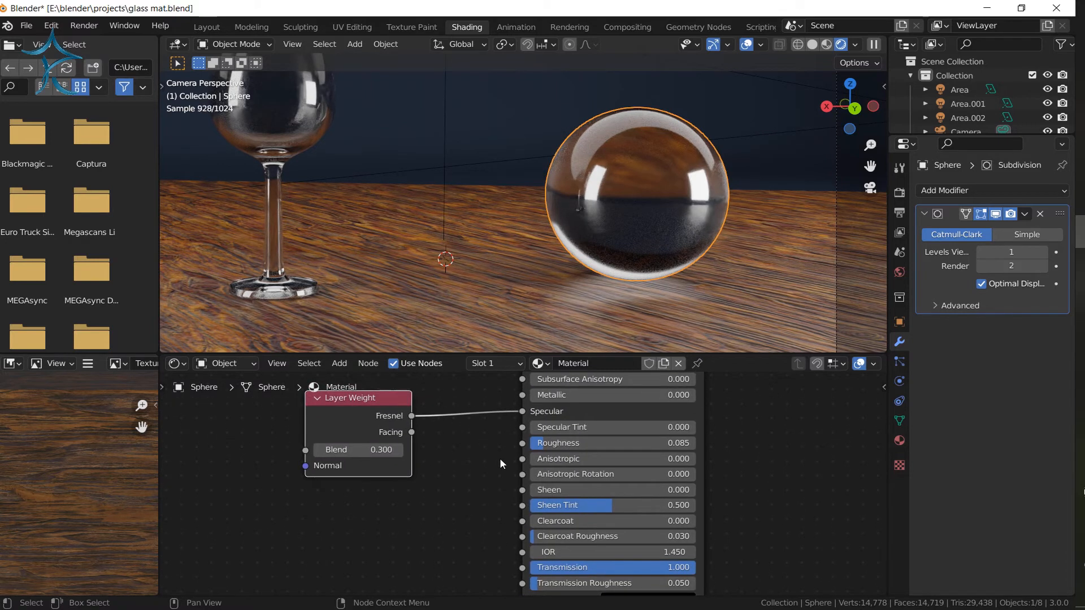
{"action": "left_click_drag", "start_coordinate": [659, 446], "coordinate": [542, 445]}
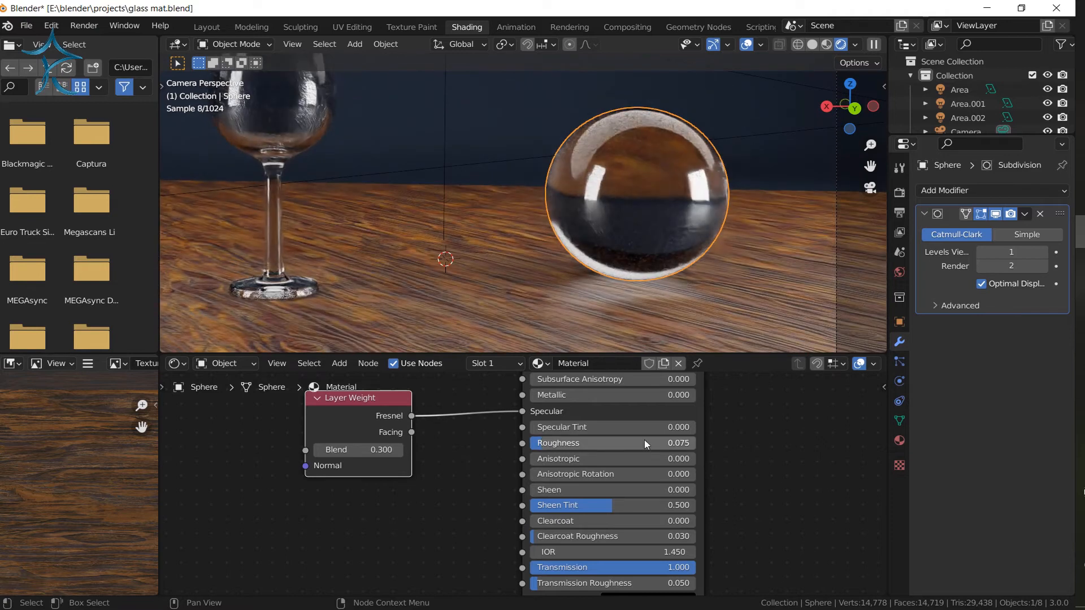
{"action": "left_click", "coordinate": [686, 446]}
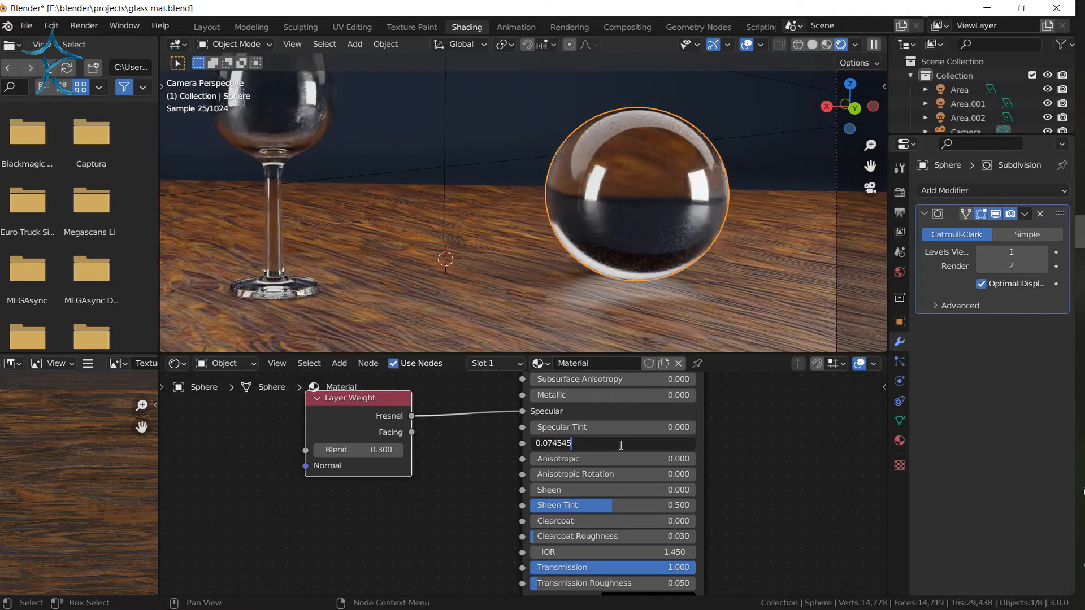
{"action": "left_click_drag", "start_coordinate": [558, 452], "coordinate": [554, 452]}
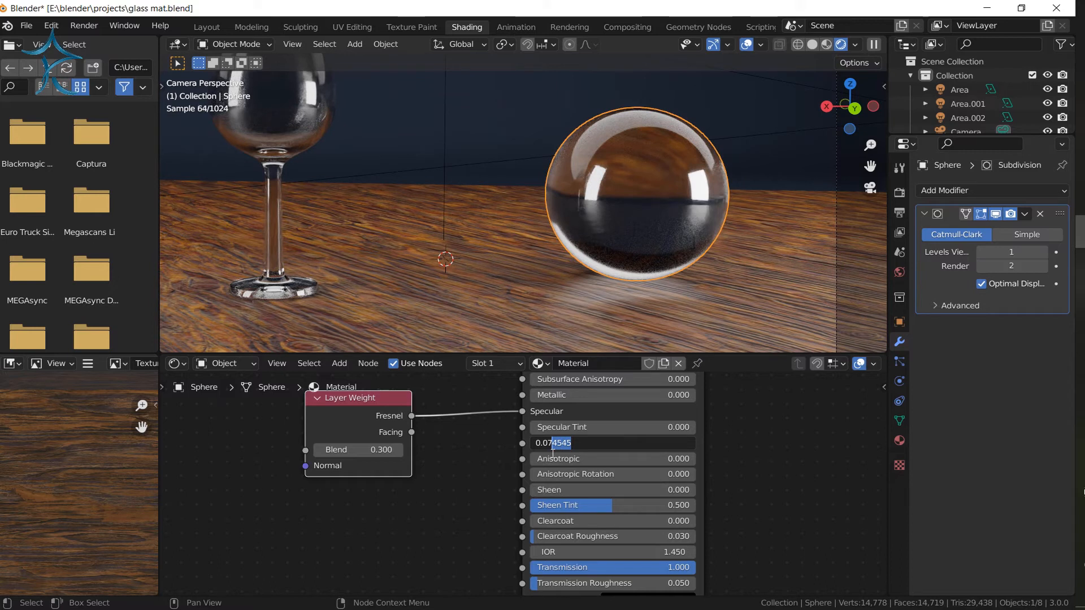
{"action": "key", "text": "BackSpace"}
{"action": "key", "text": "Return"}
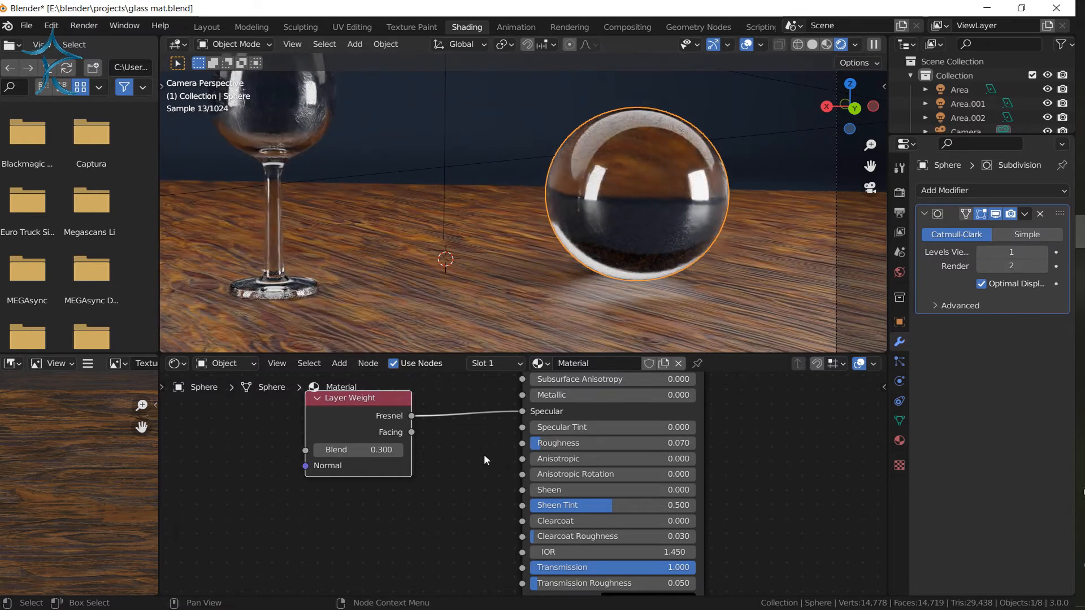
Inspect the glass sphere in the rendered camera view, both up close and beside the wine glass.
{"action": "middle_click_drag", "start_coordinate": [483, 454], "coordinate": [485, 515]}
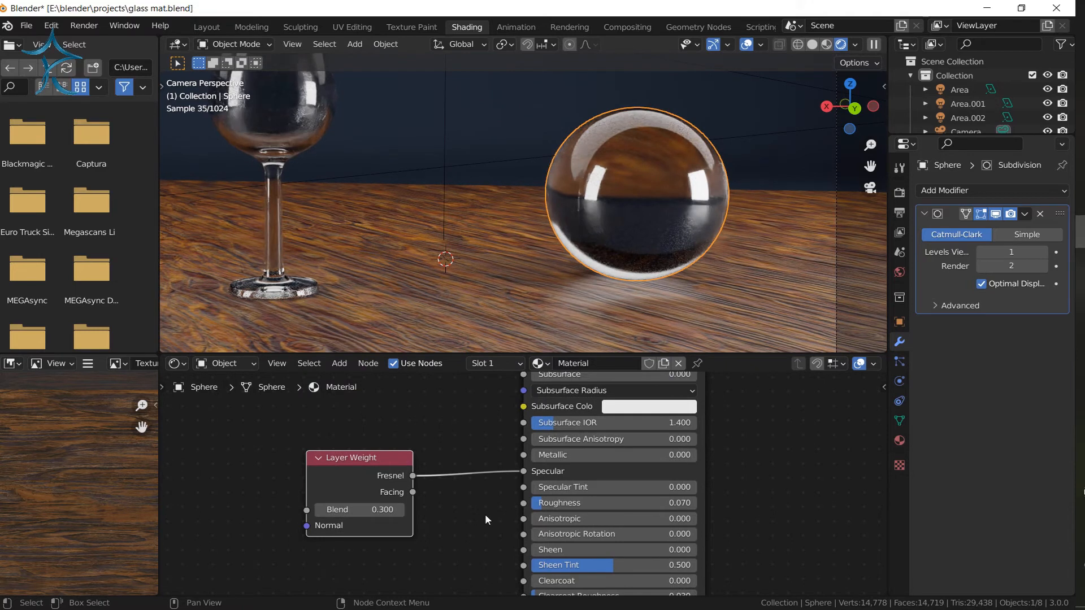
{"action": "scroll", "coordinate": [510, 233], "scroll_direction": "down", "scroll_amount": 3}
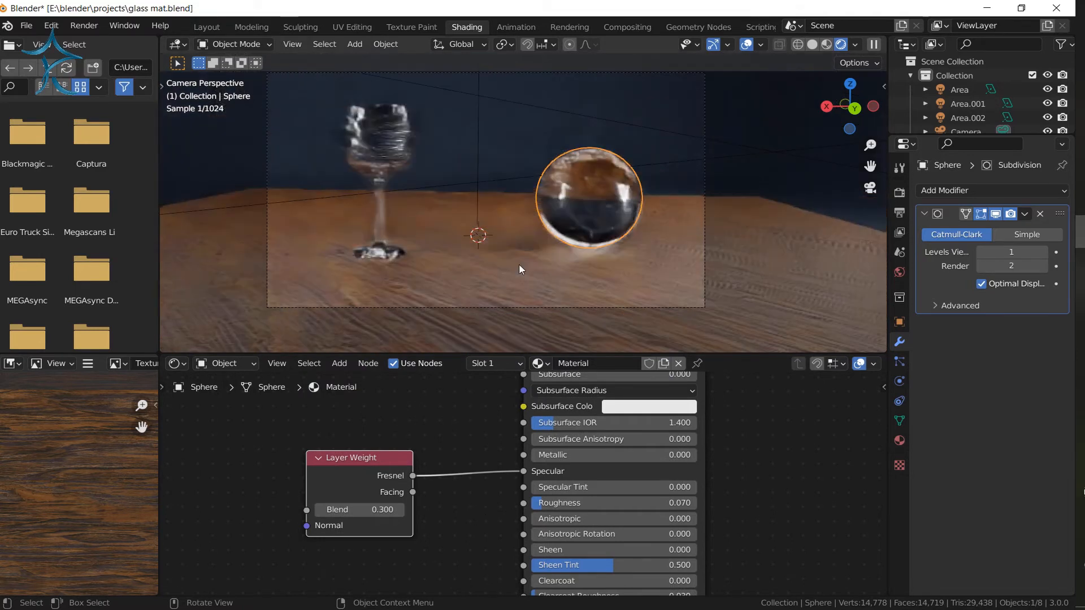
{"action": "scroll", "coordinate": [545, 249], "scroll_direction": "up", "scroll_amount": 6}
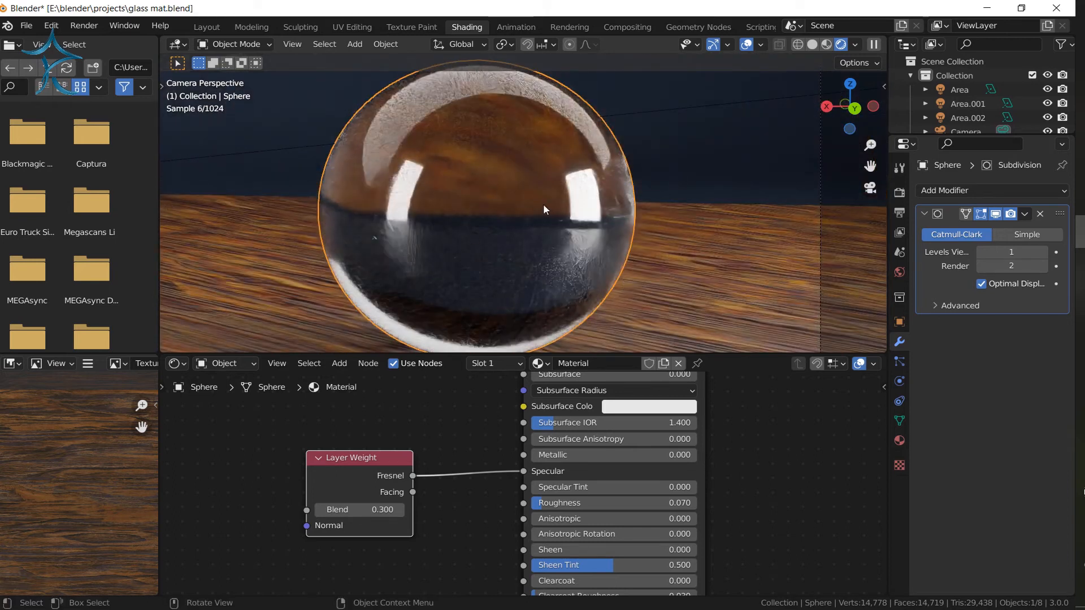
{"action": "scroll", "coordinate": [543, 203], "scroll_direction": "down", "scroll_amount": 3}
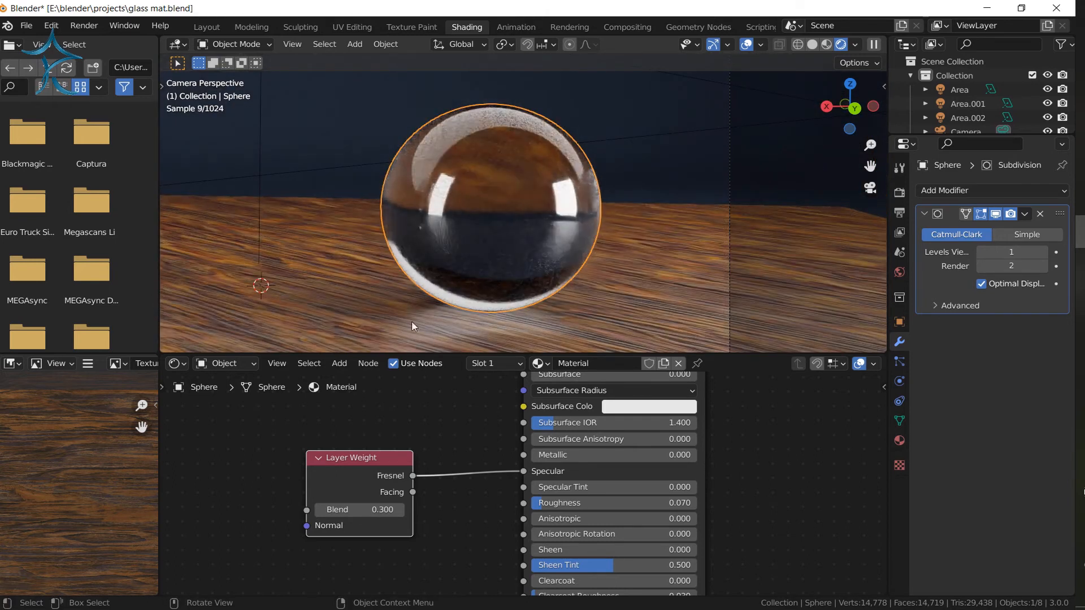
{"action": "scroll", "coordinate": [410, 294], "scroll_direction": "down", "scroll_amount": 1}
{"action": "middle_click_drag", "start_coordinate": [327, 309], "coordinate": [431, 306], "text": "shift"}
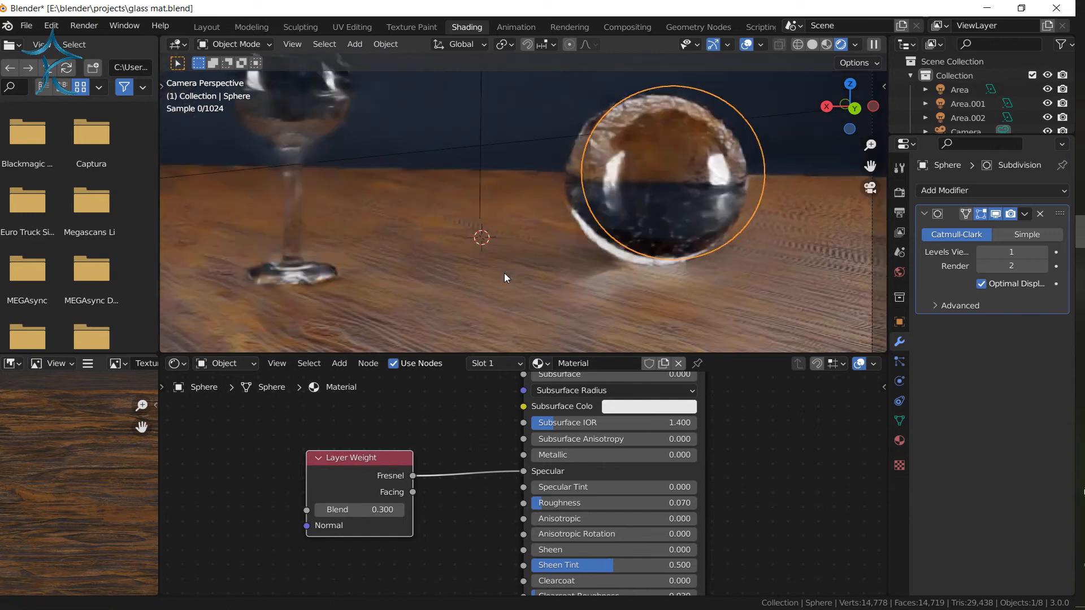
{"action": "scroll", "coordinate": [440, 267], "scroll_direction": "down", "scroll_amount": 1}
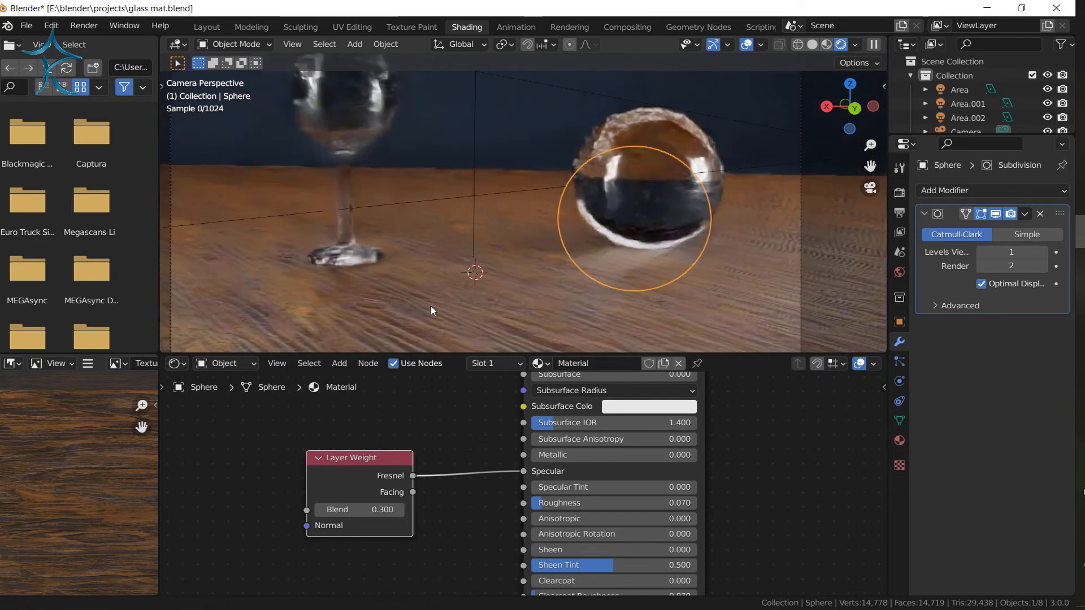
Show the scene's render settings and review the sphere's full glass node setup, from the Layer Weight node to the Material Output.
{"action": "middle_click_drag", "start_coordinate": [503, 537], "coordinate": [479, 374]}
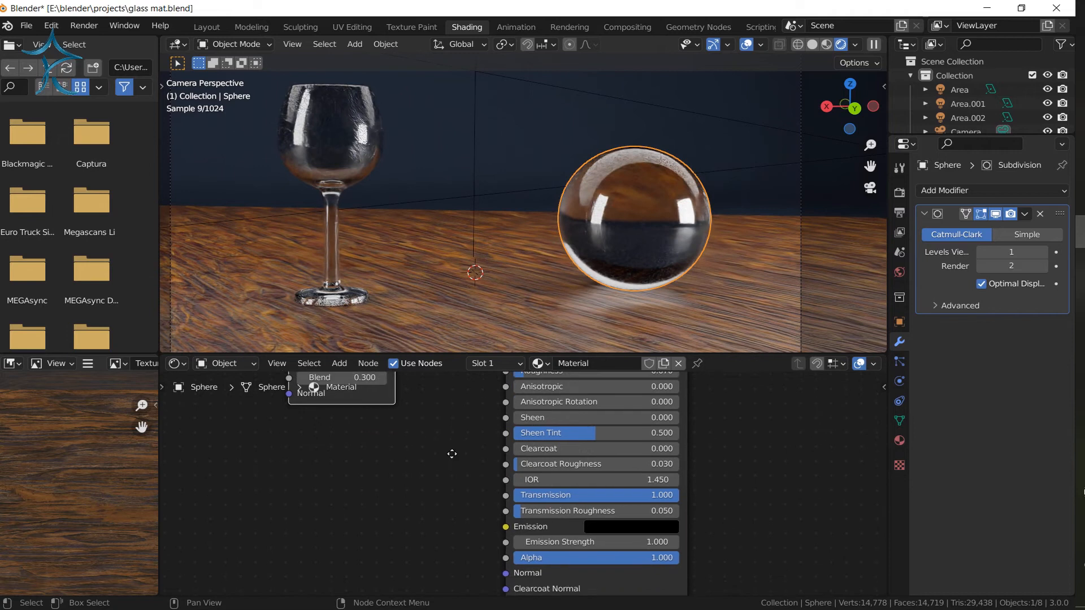
{"action": "left_click", "coordinate": [899, 192]}
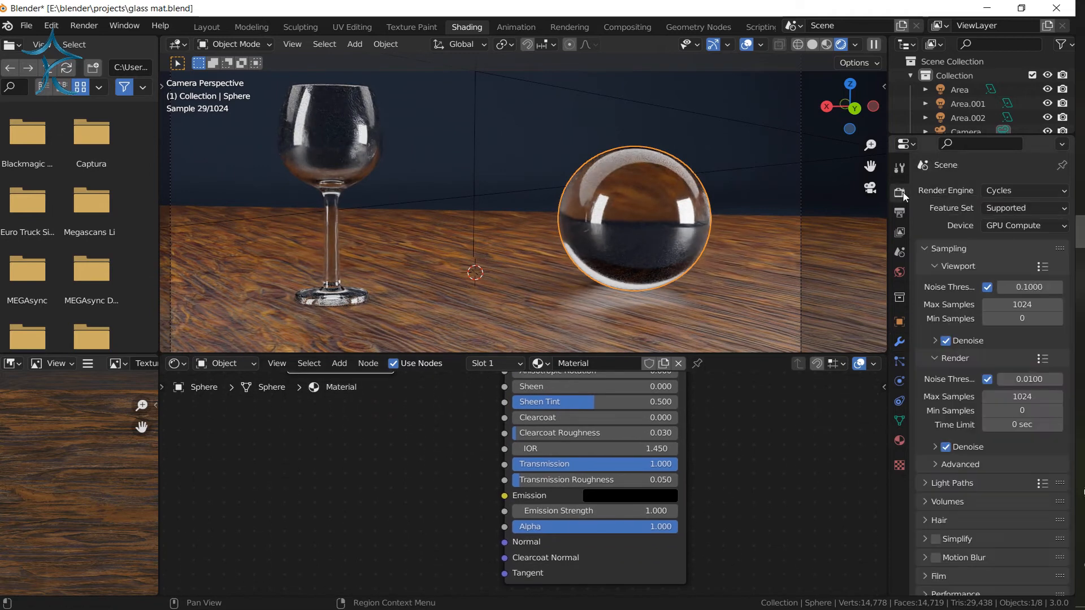
{"action": "middle_click_drag", "start_coordinate": [774, 457], "coordinate": [803, 494]}
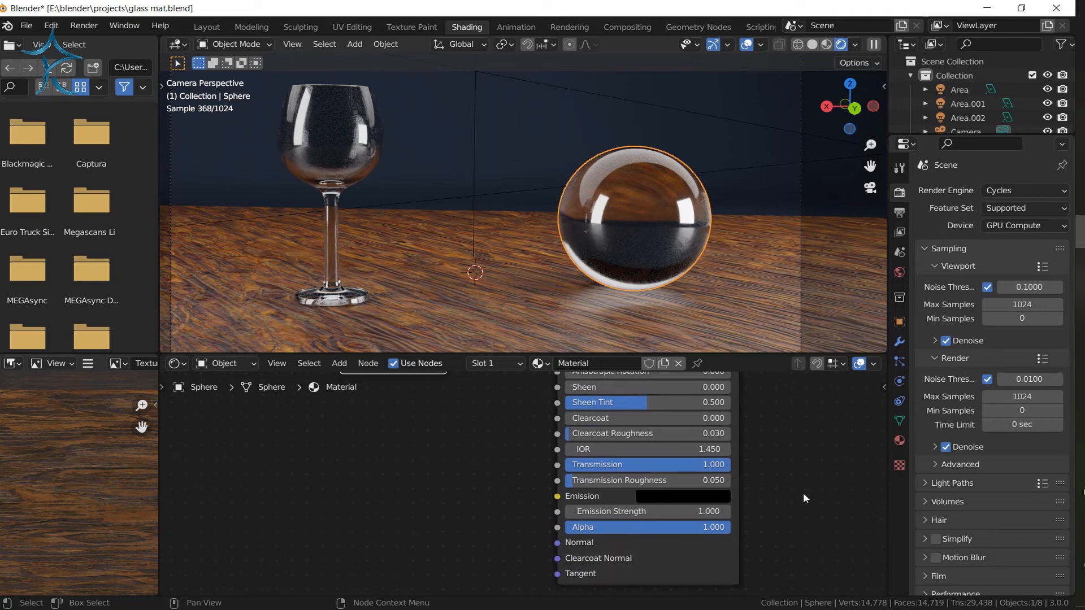
{"action": "middle_click_drag", "start_coordinate": [785, 452], "coordinate": [789, 544]}
{"action": "mouse_move", "coordinate": [788, 474]}
{"action": "middle_mouse_down"}
{"action": "mouse_move", "coordinate": [781, 523]}
{"action": "mouse_move", "coordinate": [821, 557]}
{"action": "mouse_move", "coordinate": [815, 520]}
{"action": "middle_mouse_up"}
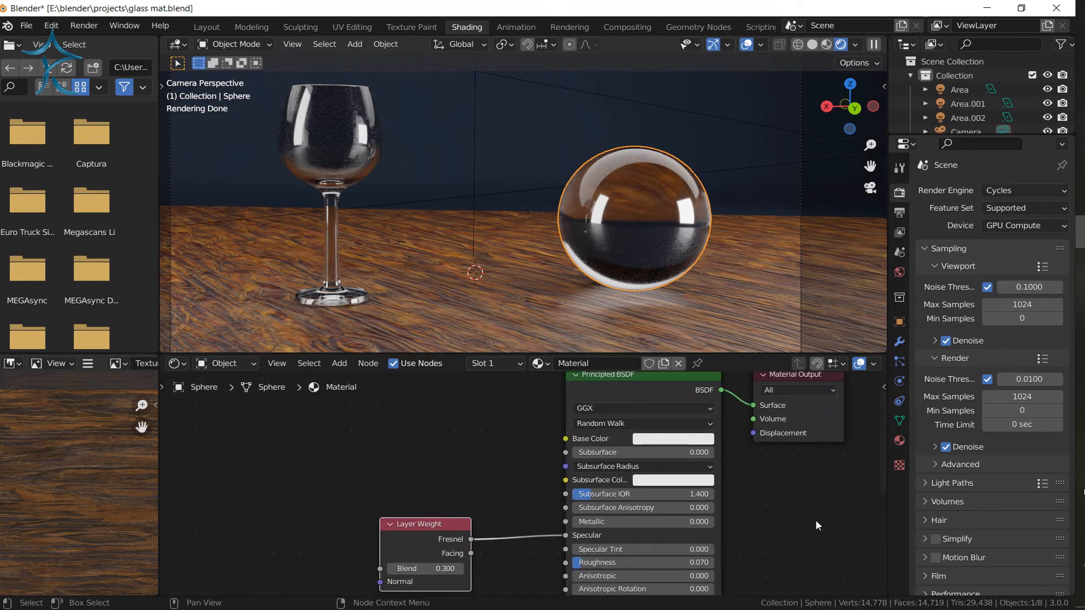
{"action": "middle_click_drag", "start_coordinate": [769, 558], "coordinate": [754, 501]}
{"action": "scroll", "coordinate": [769, 535], "scroll_direction": "down", "scroll_amount": 2}
{"action": "scroll", "coordinate": [754, 502], "scroll_direction": "down", "scroll_amount": 1}
{"action": "scroll", "coordinate": [754, 501], "scroll_direction": "down", "scroll_amount": 1}
{"action": "middle_click_drag", "start_coordinate": [746, 585], "coordinate": [765, 528]}
{"action": "scroll", "coordinate": [765, 527], "scroll_direction": "up", "scroll_amount": 5}
{"action": "mouse_move", "coordinate": [842, 474]}
{"action": "middle_mouse_down"}
{"action": "mouse_move", "coordinate": [783, 520]}
{"action": "mouse_move", "coordinate": [788, 490]}
{"action": "middle_mouse_up"}
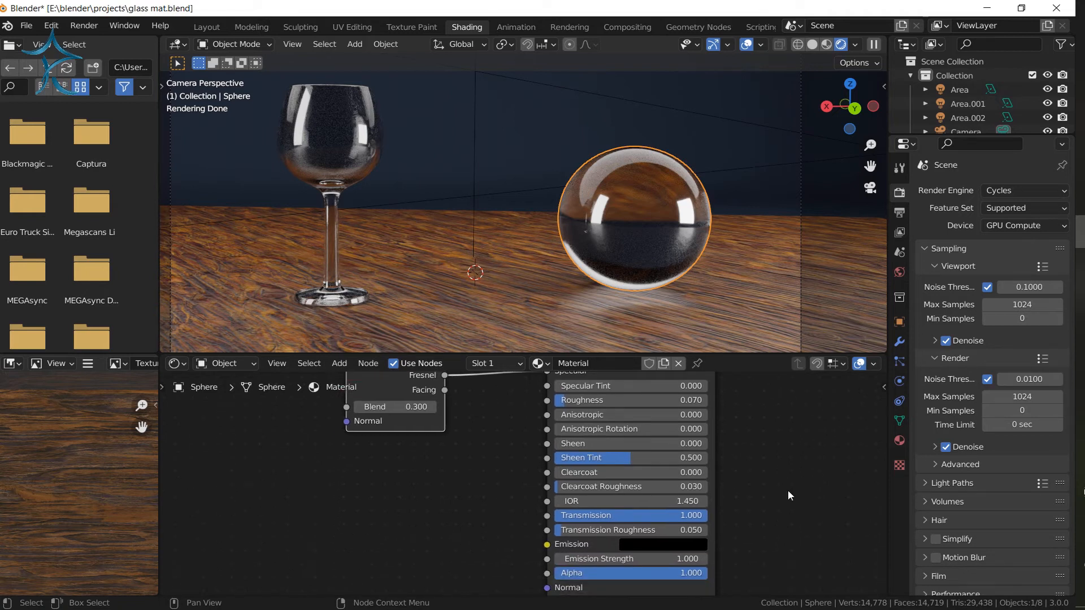
Compare the IOR in the wine glass's Principled BSDF with the one in the sphere's material.
{"action": "left_click", "coordinate": [329, 145]}
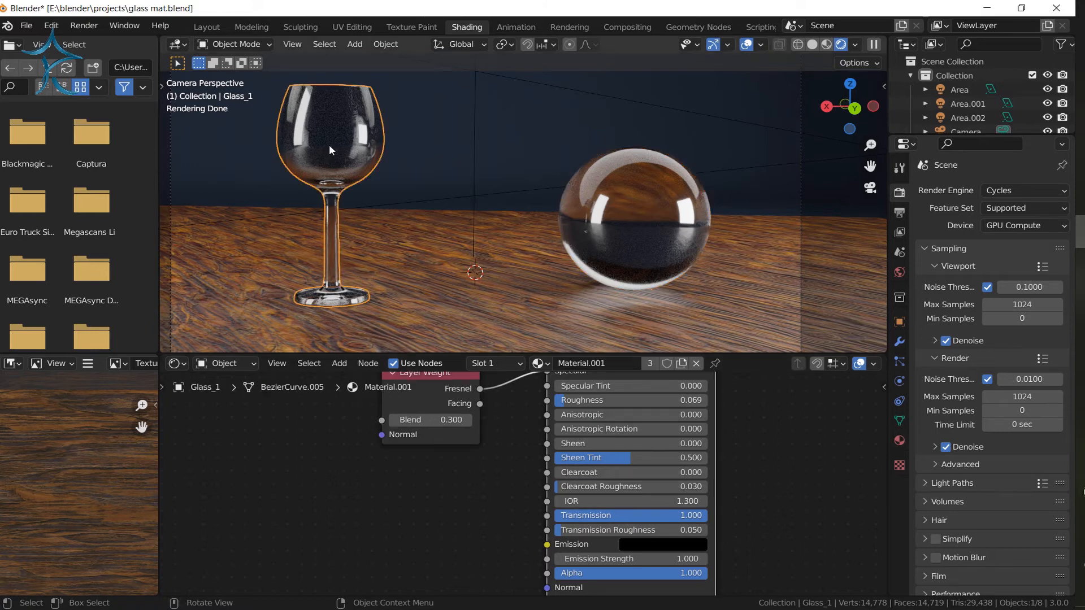
{"action": "left_click", "coordinate": [624, 229]}
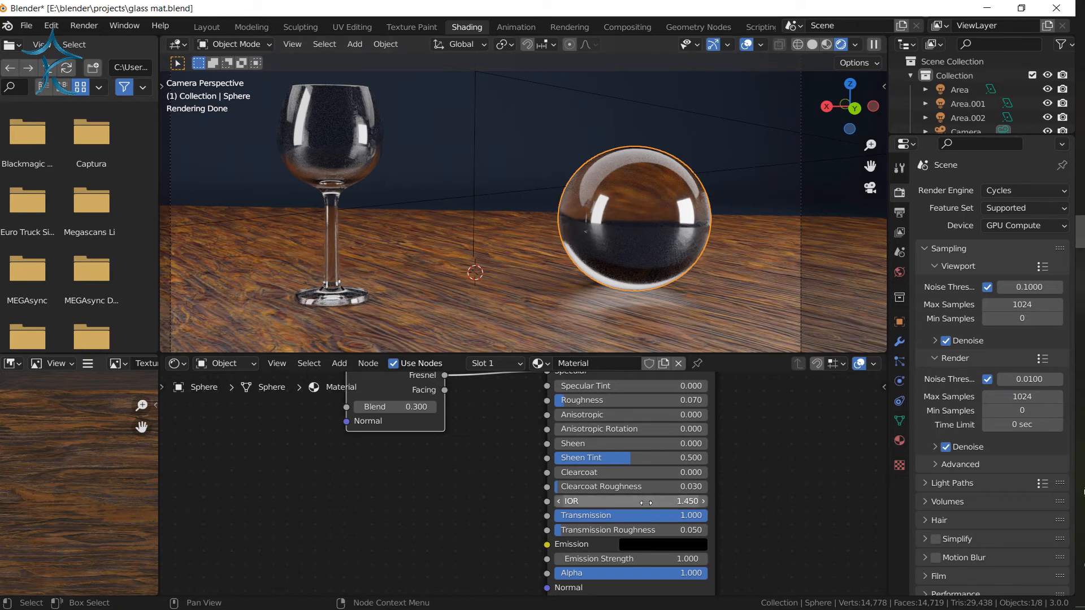
{"action": "scroll", "coordinate": [792, 524], "scroll_direction": "up", "scroll_amount": 2}
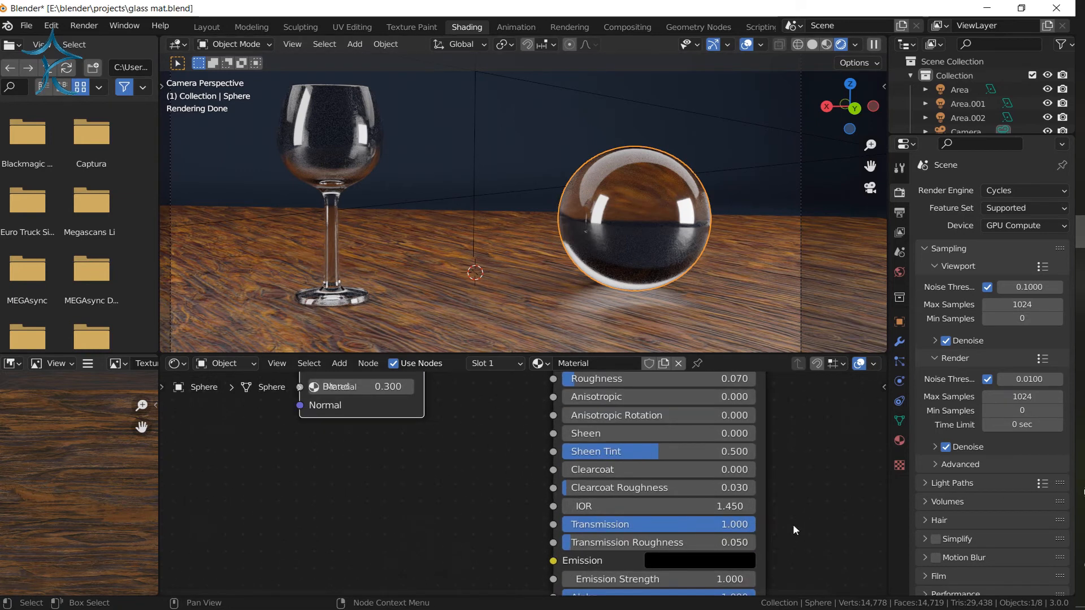
{"action": "middle_click_drag", "start_coordinate": [802, 517], "coordinate": [785, 480]}
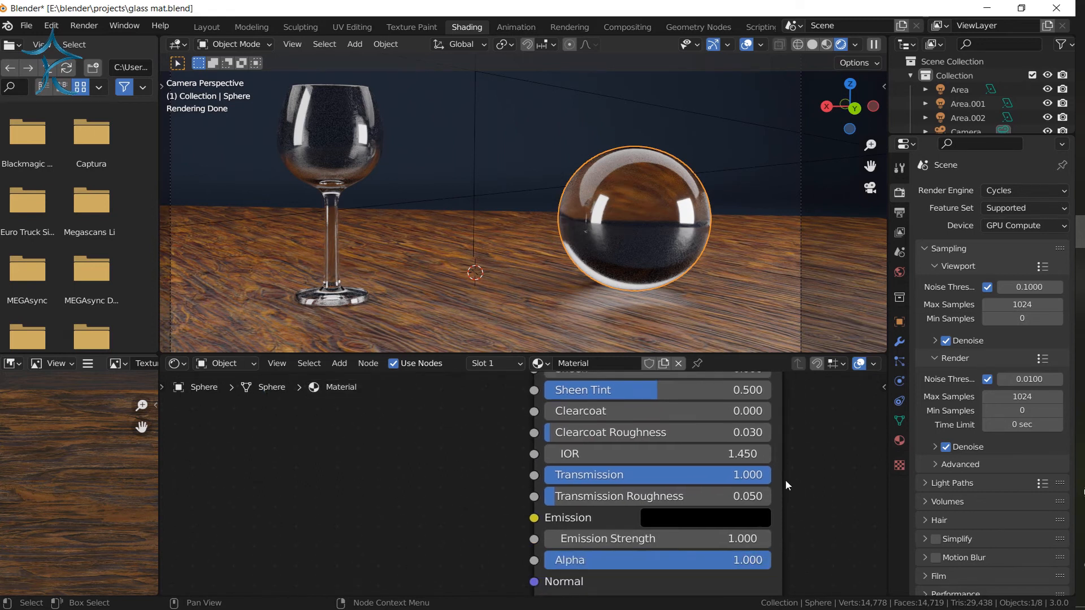
{"action": "left_click", "coordinate": [307, 139]}
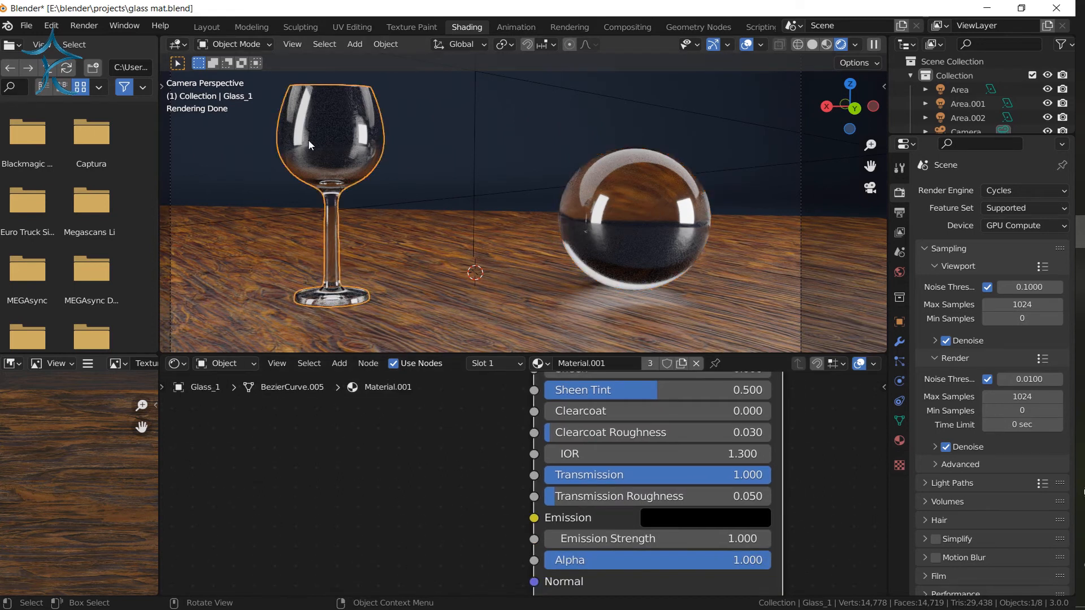
{"action": "left_click", "coordinate": [331, 132]}
{"action": "left_click", "coordinate": [331, 131]}
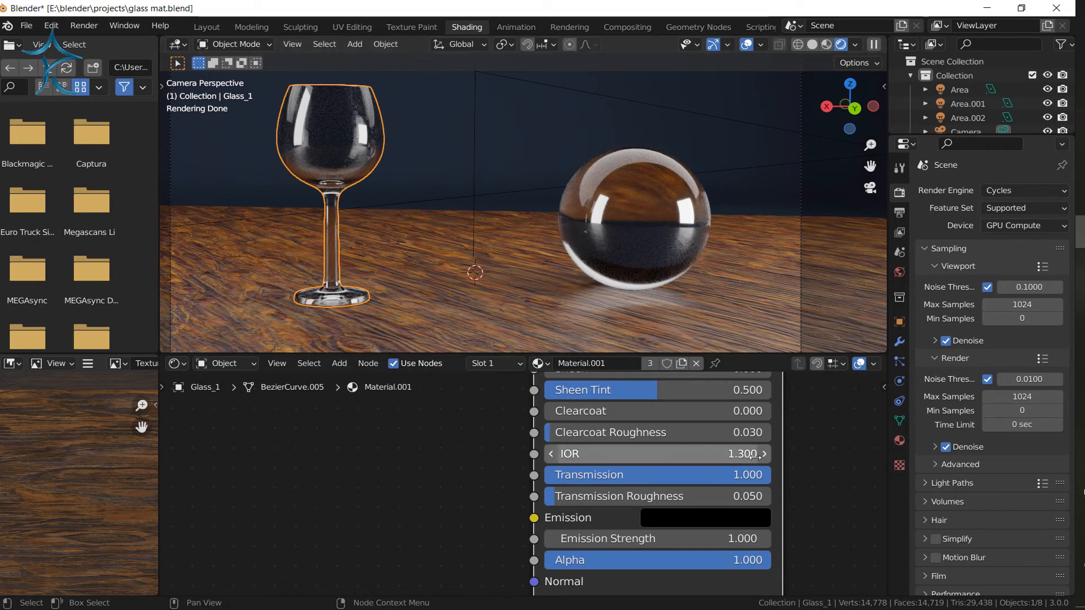
Set the IOR of the sphere's Principled BSDF to 0.
{"action": "left_click", "coordinate": [659, 204]}
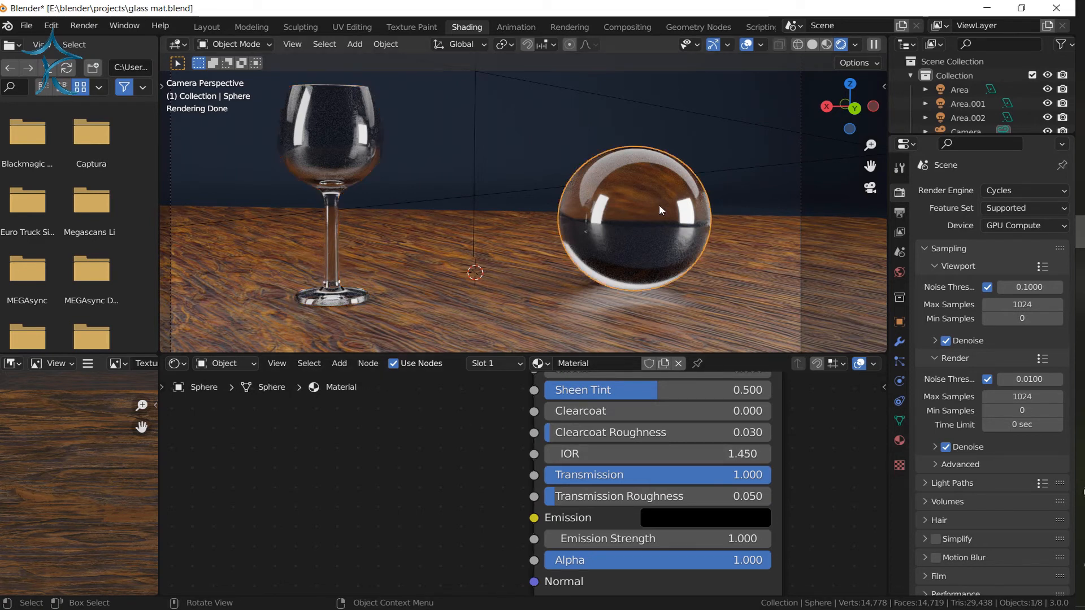
{"action": "left_click", "coordinate": [717, 458]}
{"action": "key", "text": "Return"}
{"action": "left_click_drag", "start_coordinate": [637, 451], "coordinate": [606, 462]}
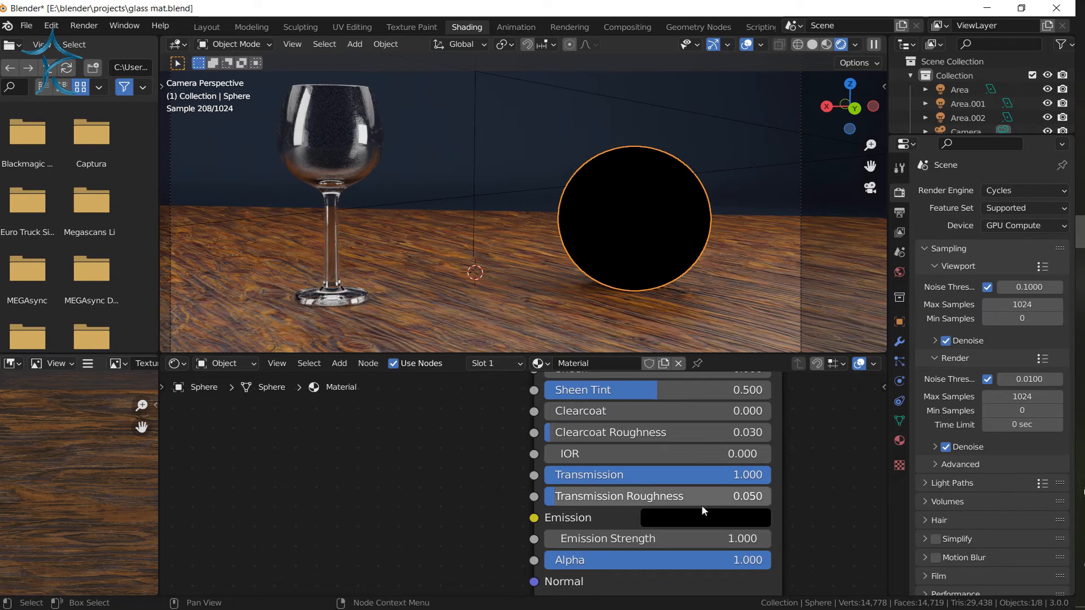
Raise the IOR of the sphere's Principled BSDF to 1 in increments of 0.1, and select the backdrop plane instead of the sphere.
{"action": "left_click", "coordinate": [765, 454]}
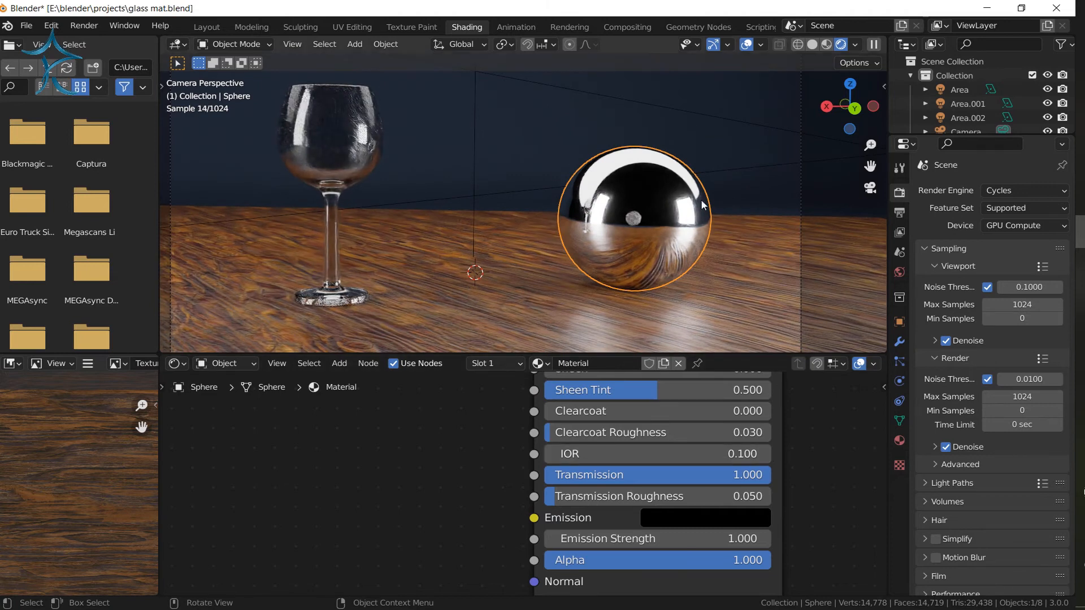
{"action": "left_click", "coordinate": [765, 454]}
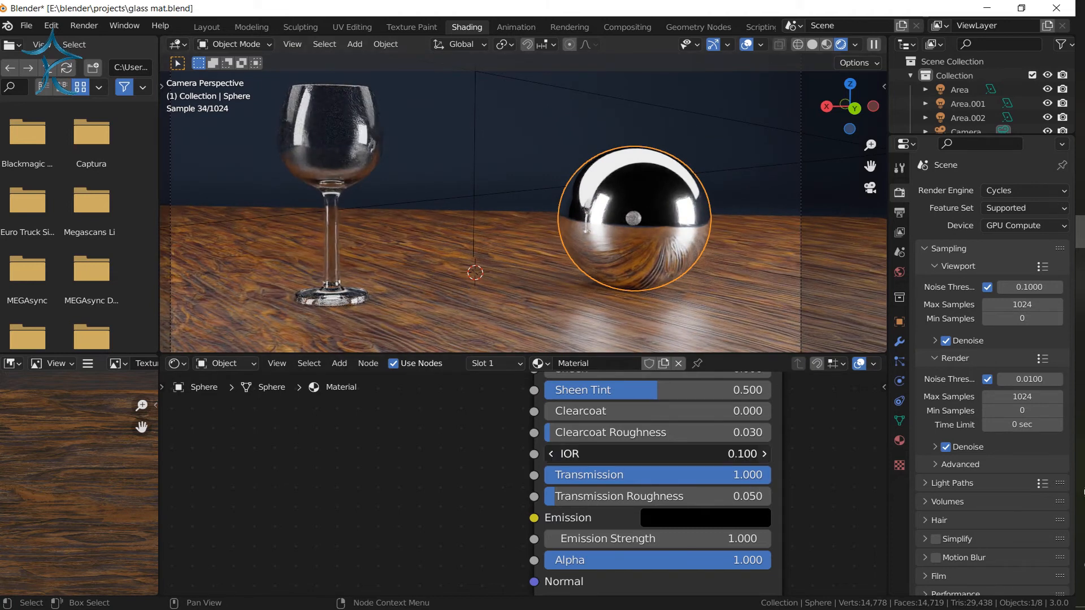
{"action": "left_click", "coordinate": [765, 454]}
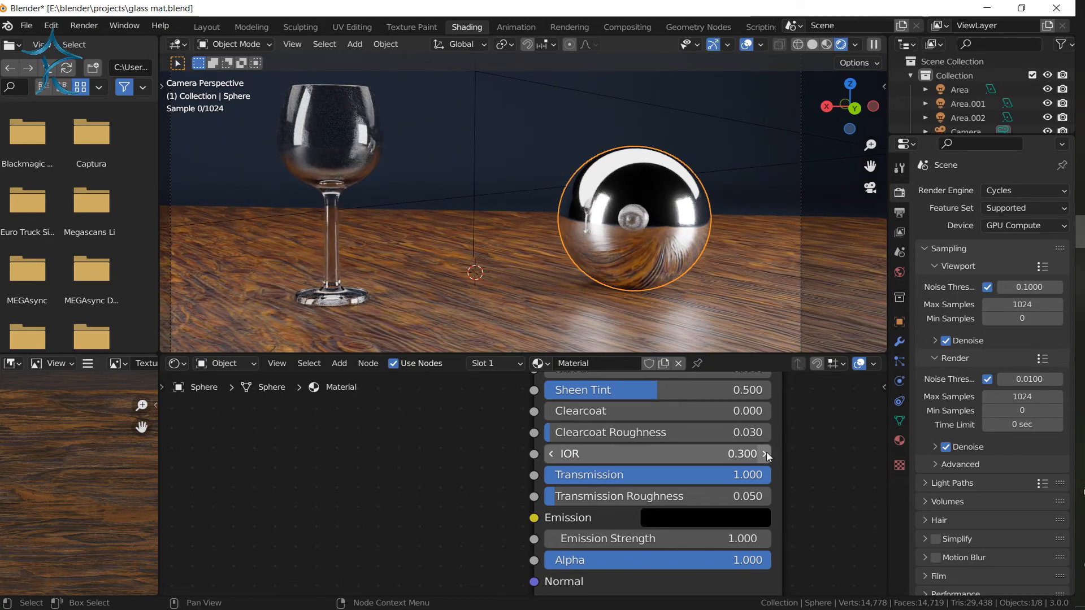
{"action": "left_click", "coordinate": [766, 454]}
{"action": "left_click", "coordinate": [765, 454]}
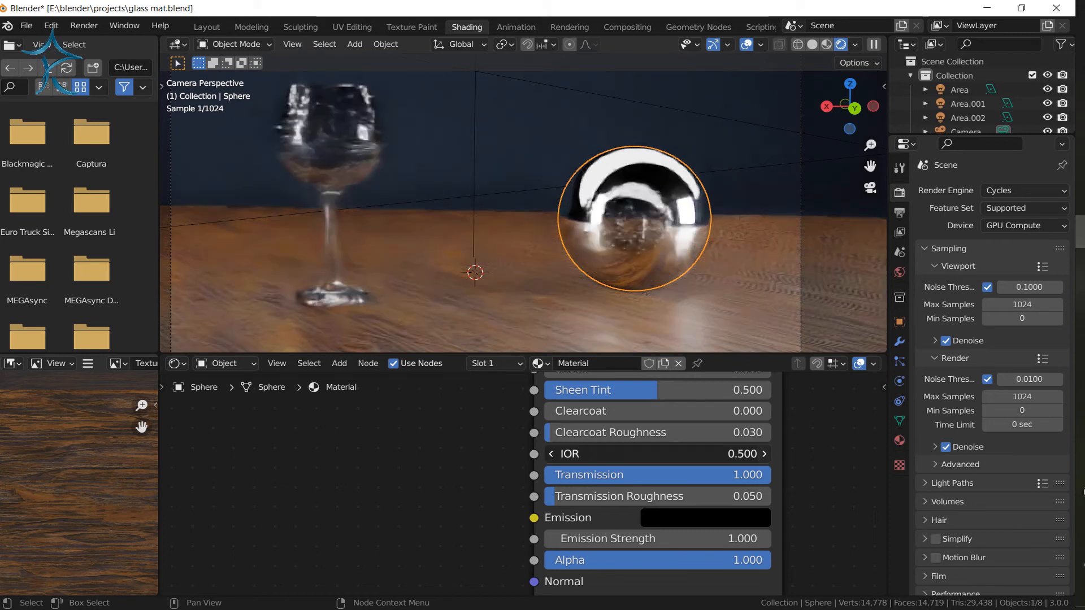
{"action": "left_click", "coordinate": [765, 454]}
{"action": "left_click", "coordinate": [766, 454]}
{"action": "left_click", "coordinate": [765, 454]}
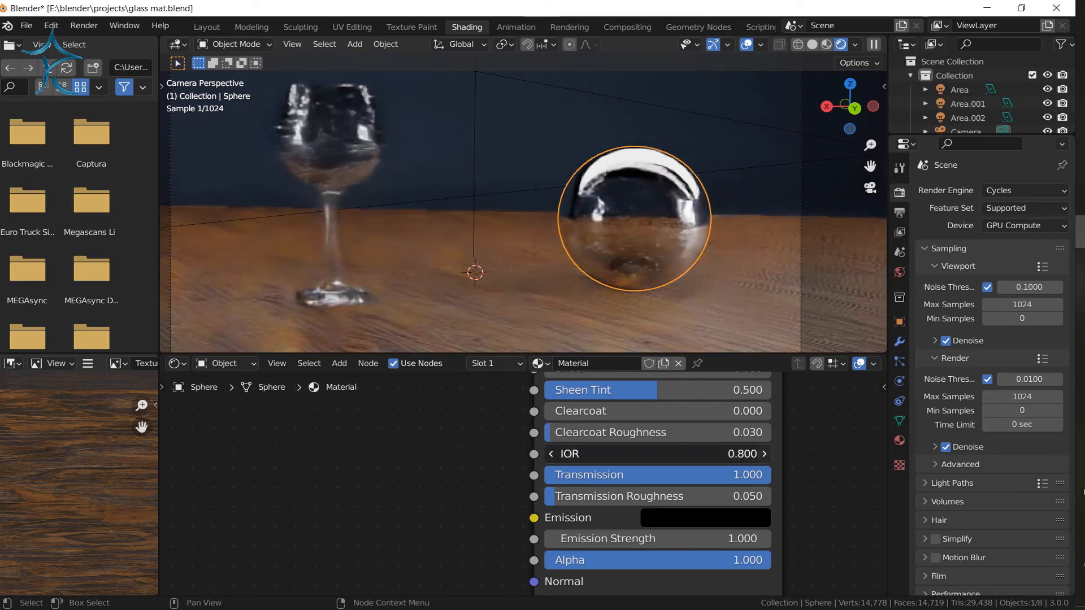
{"action": "left_click", "coordinate": [765, 454]}
{"action": "left_click", "coordinate": [765, 454]}
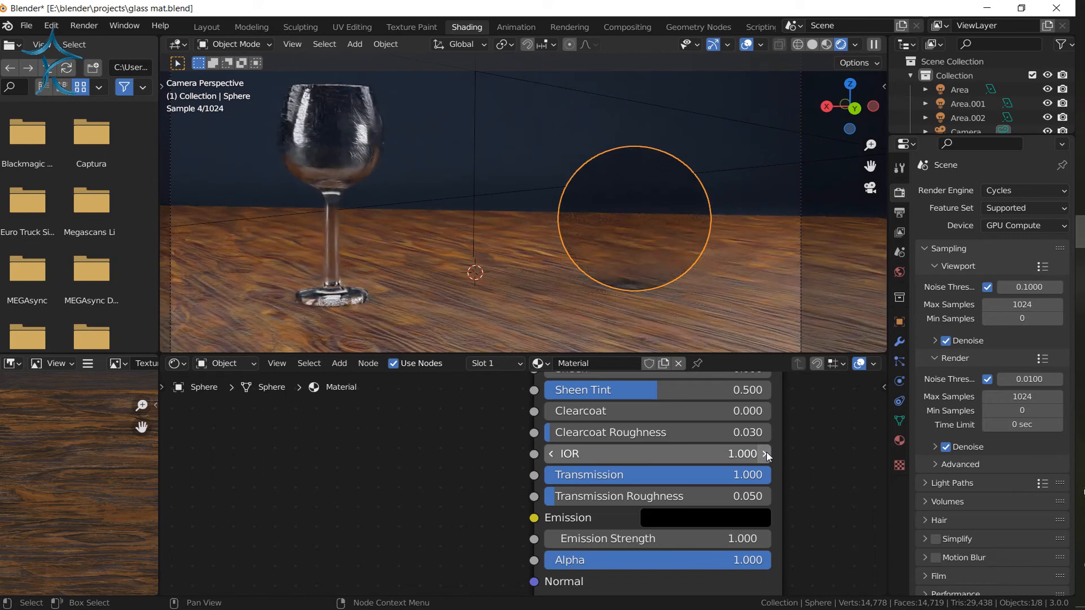
{"action": "left_click", "coordinate": [744, 154]}
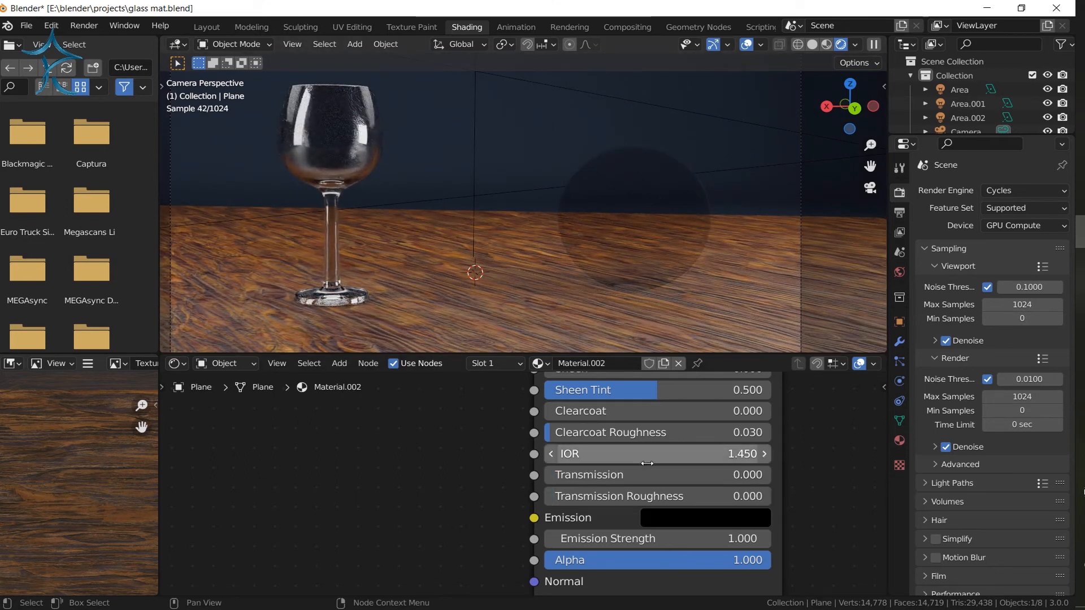
Select the sphere and raise the IOR of its Principled BSDF to 1.3 in increments of 0.1.
{"action": "left_click", "coordinate": [636, 232]}
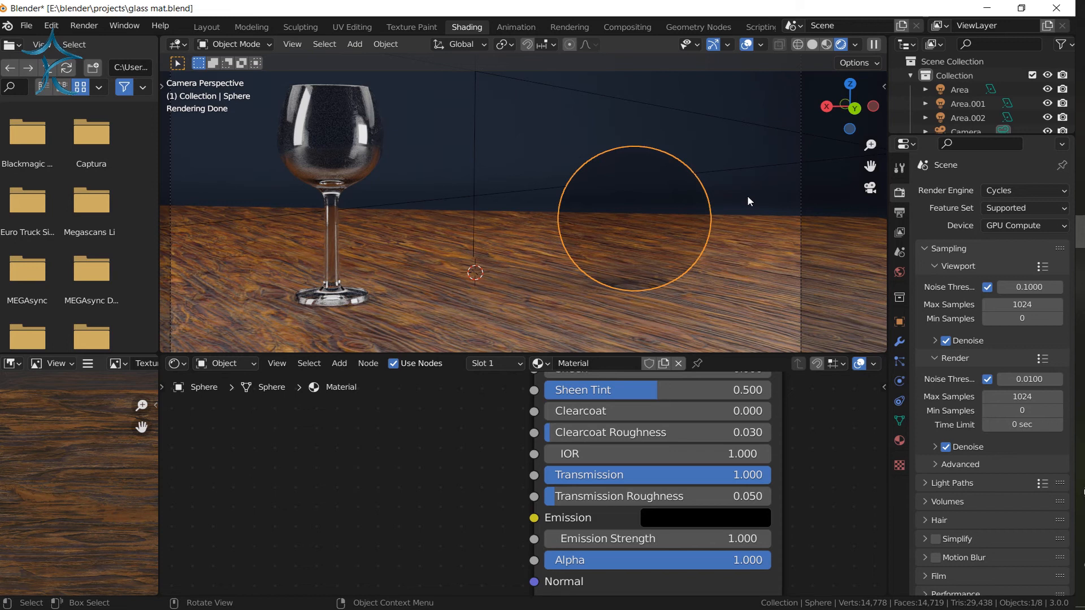
{"action": "left_click", "coordinate": [506, 152]}
{"action": "left_click", "coordinate": [634, 198]}
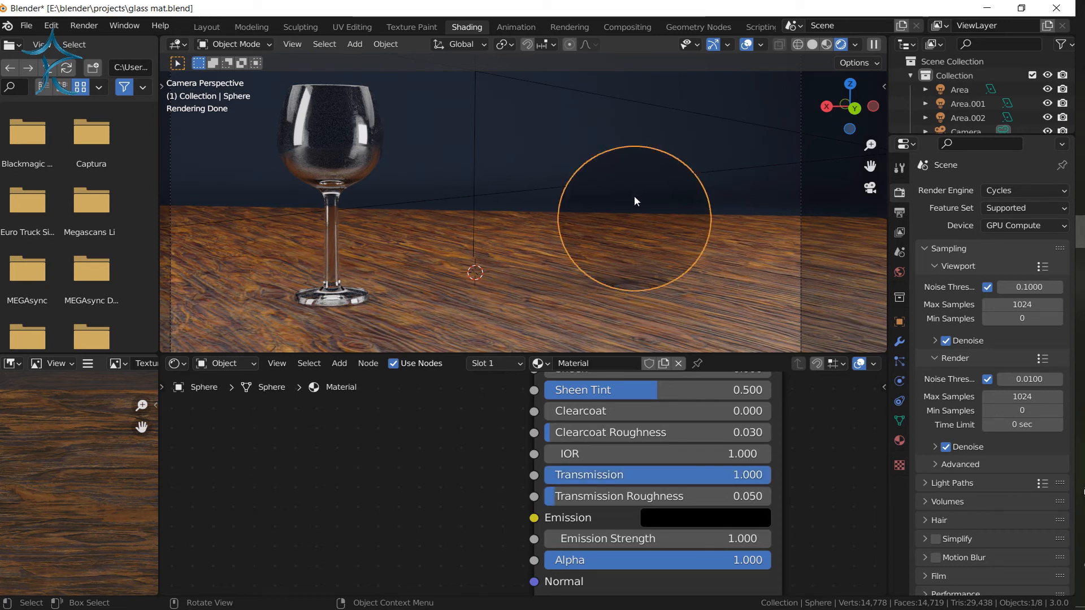
{"action": "left_click", "coordinate": [744, 199]}
{"action": "left_click", "coordinate": [663, 201]}
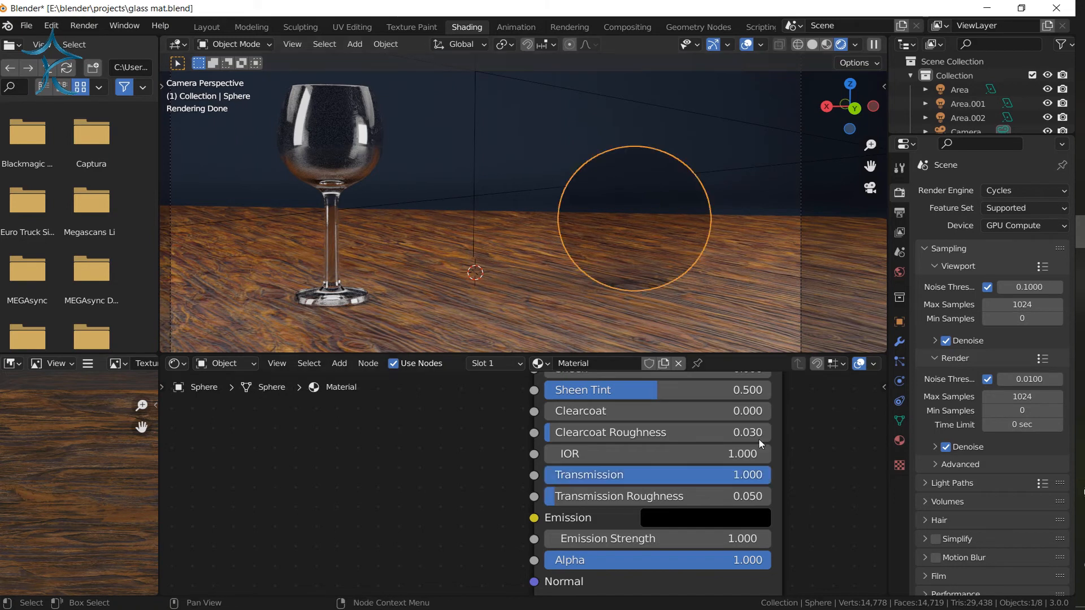
{"action": "left_click", "coordinate": [768, 455]}
{"action": "left_click", "coordinate": [767, 456]}
{"action": "left_click", "coordinate": [767, 455]}
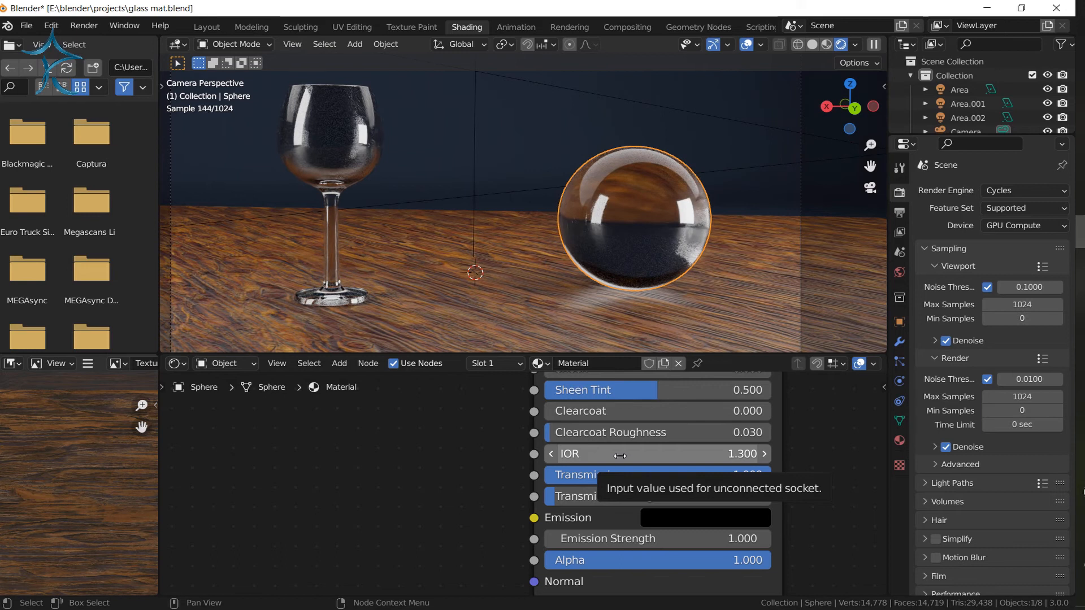
Try an IOR of 6.6 on the sphere's Principled BSDF and set it back to 1.3.
{"action": "left_click_drag", "start_coordinate": [620, 455], "coordinate": [718, 455]}
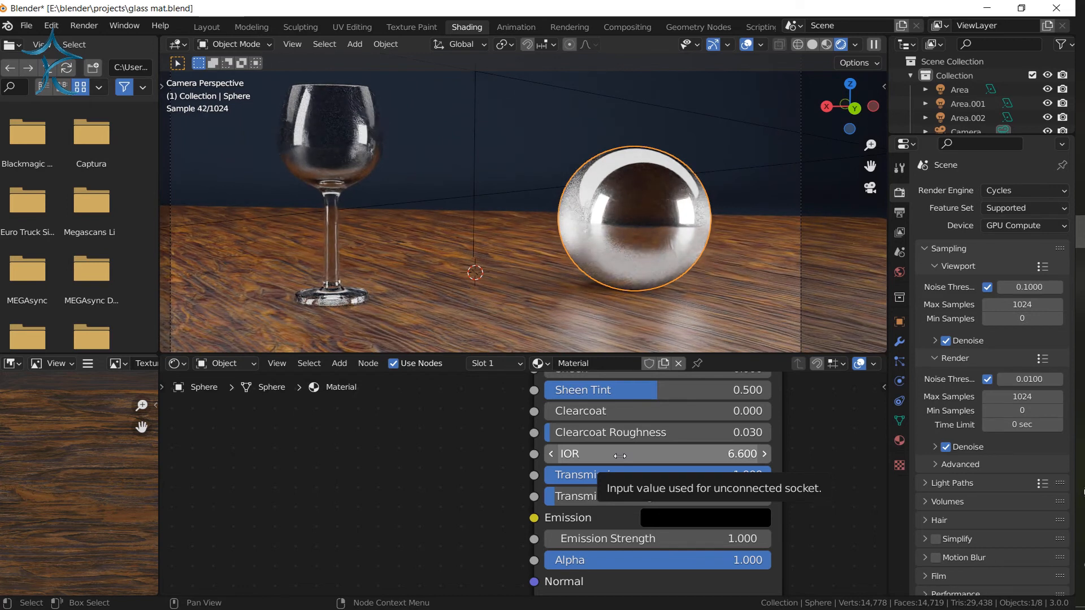
{"action": "left_click", "coordinate": [632, 452]}
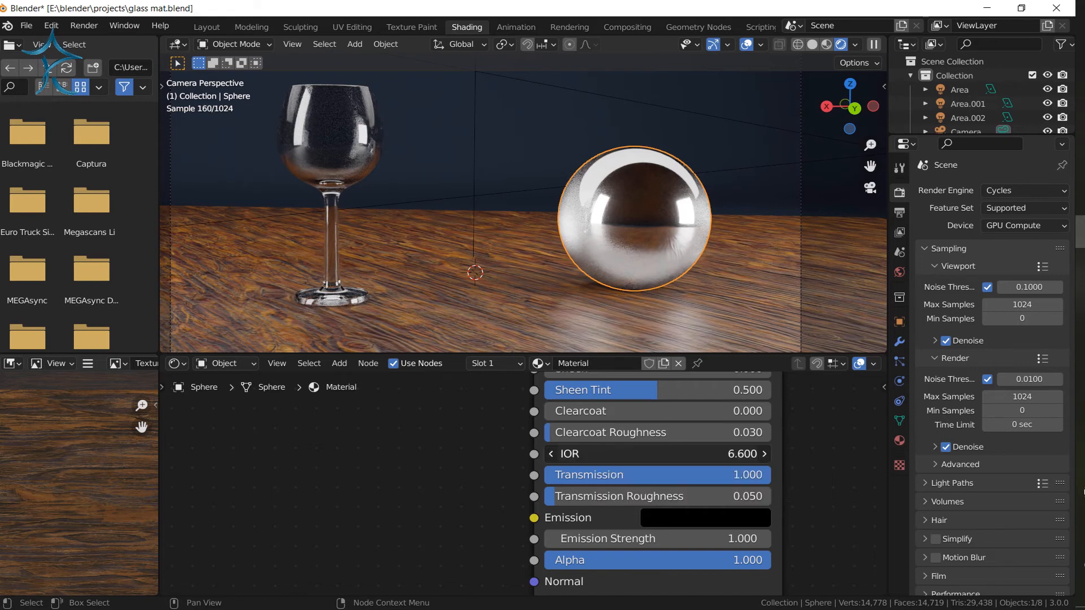
{"action": "left_click_drag", "start_coordinate": [631, 451], "coordinate": [489, 452]}
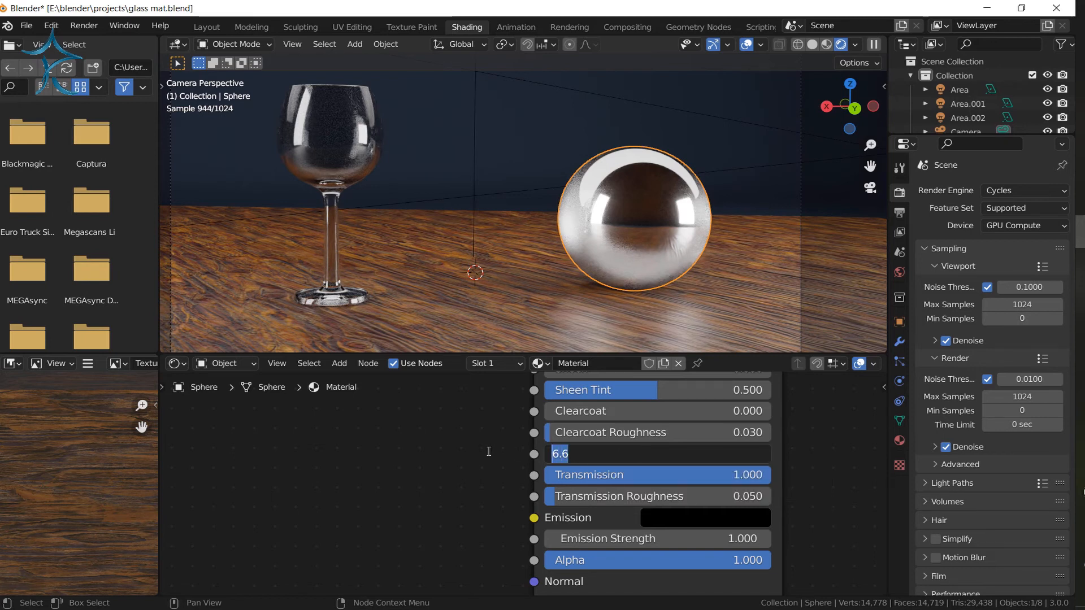
{"action": "type", "text": "1.3"}
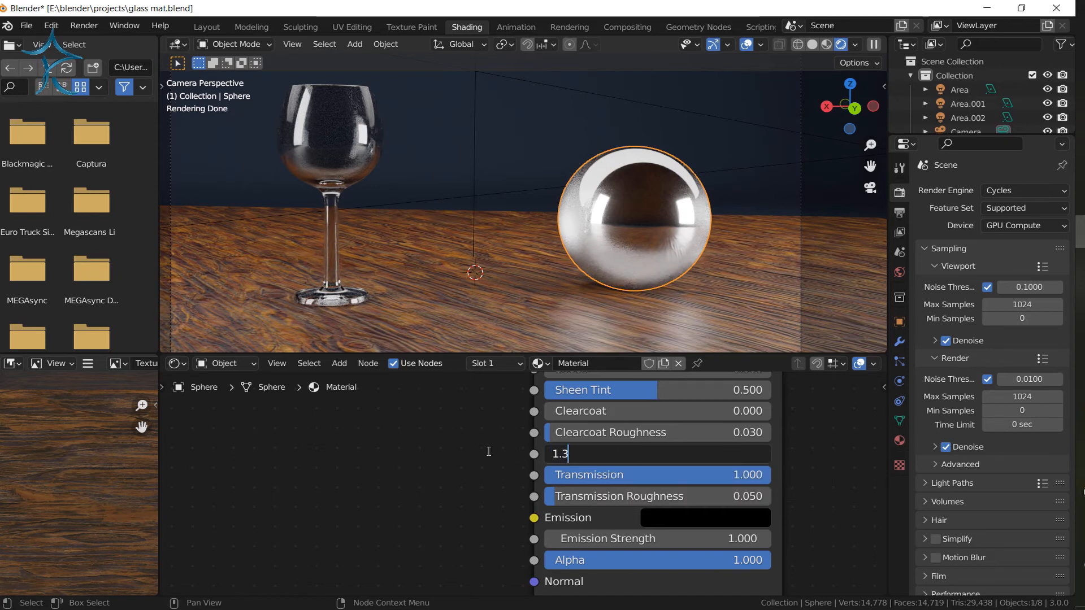
{"action": "key", "text": "Return"}
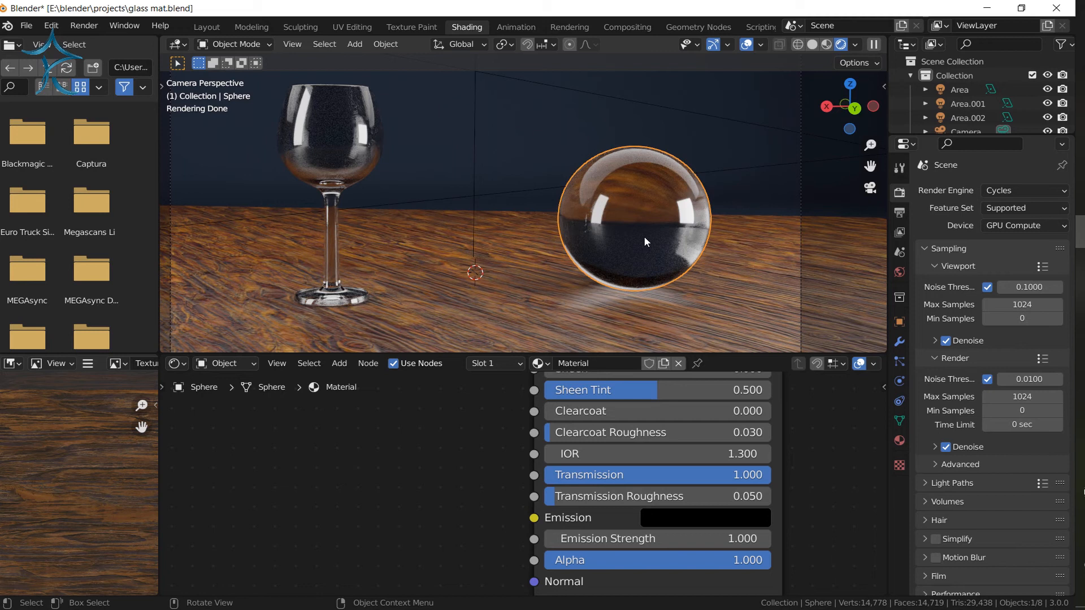
Set the IOR of the sphere's Principled BSDF to 1.45.
{"action": "left_click", "coordinate": [765, 455]}
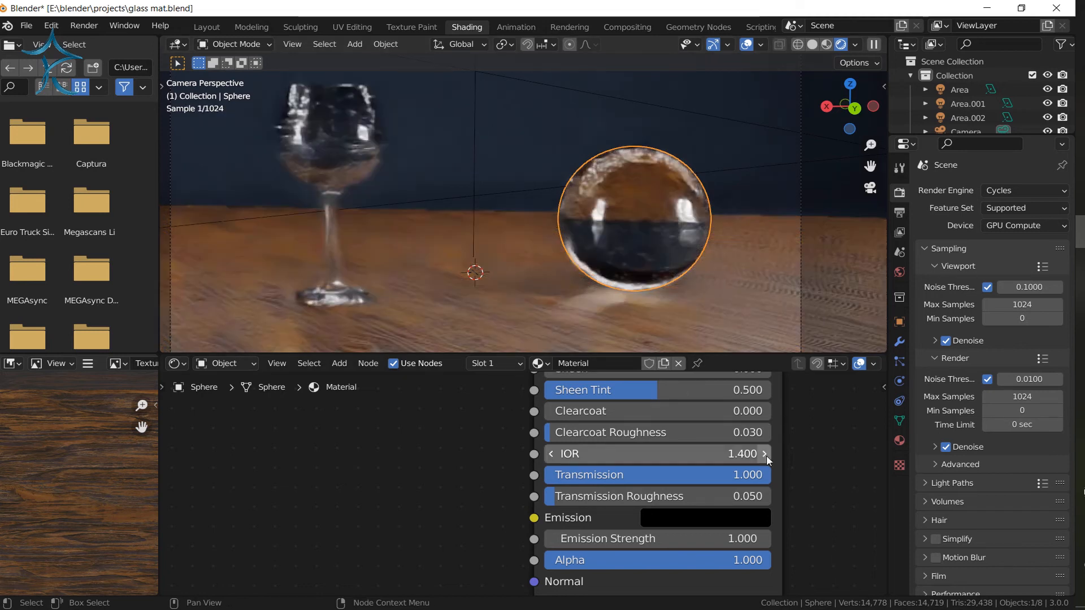
{"action": "left_click", "coordinate": [766, 454]}
{"action": "double_click", "coordinate": [735, 453]}
{"action": "key", "text": "ctrl+a"}
{"action": "type", "text": "1.45"}
{"action": "key", "text": "Return"}
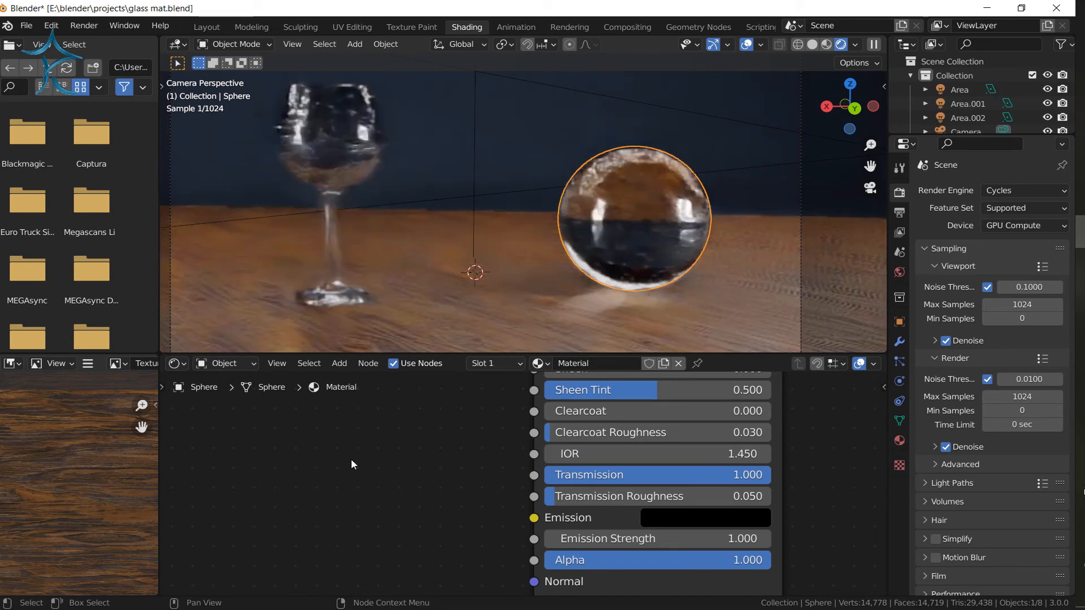
Select the wine glass and set the IOR of its Principled BSDF to 1.45.
{"action": "left_click", "coordinate": [362, 141]}
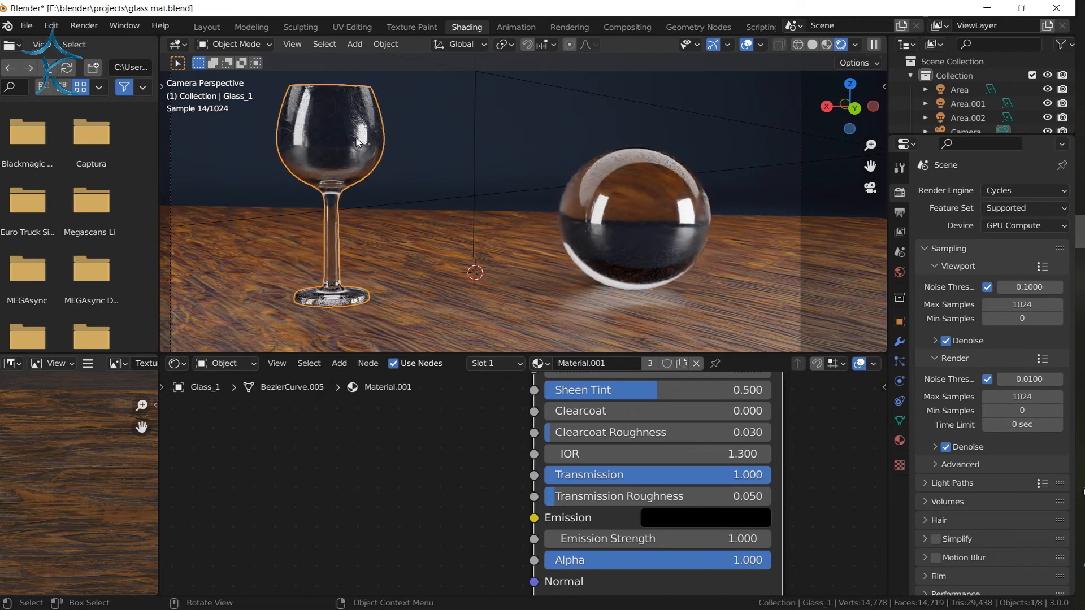
{"action": "left_click", "coordinate": [670, 456]}
{"action": "type", "text": "1."}
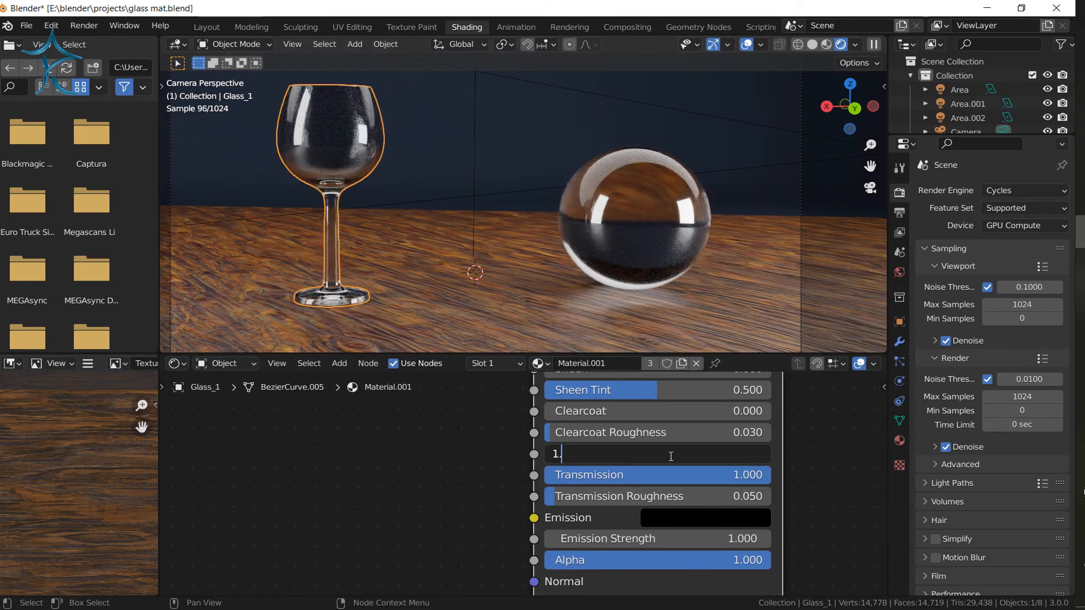
{"action": "type", "text": "45"}
{"action": "key", "text": "Return"}
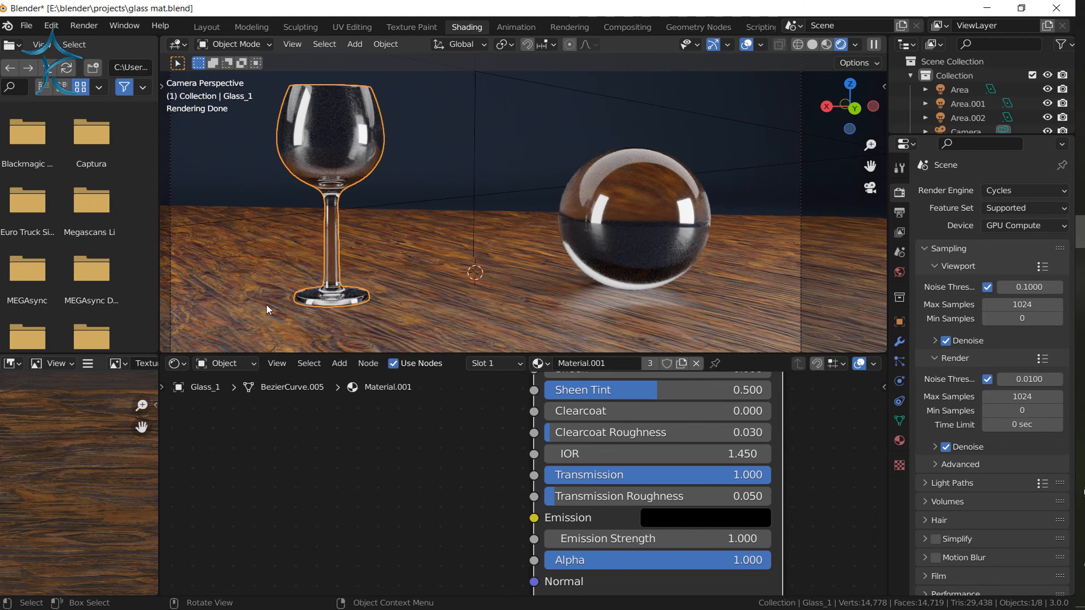
Return the IOR of the wine glass's Principled BSDF to 1.3.
{"action": "left_click", "coordinate": [648, 451]}
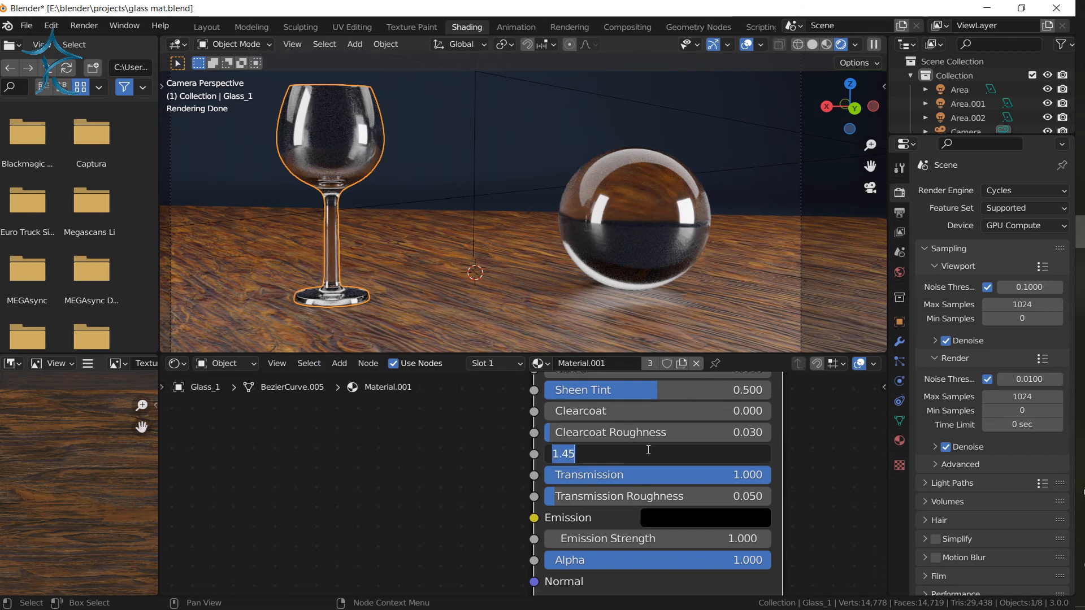
{"action": "key", "text": "BackSpace"}
{"action": "type", "text": "1.3"}
{"action": "key", "text": "Return"}
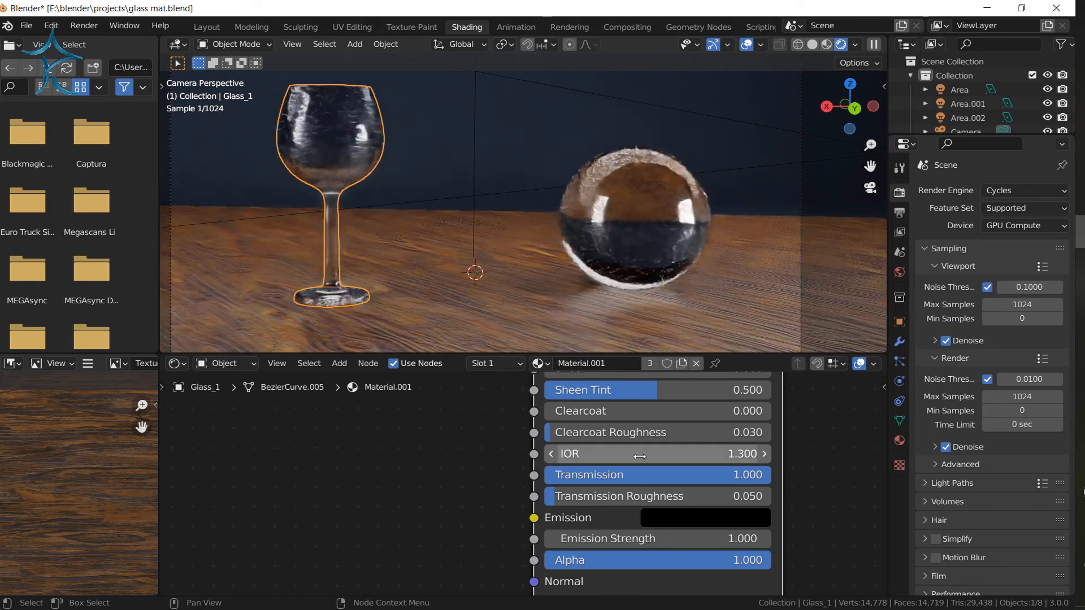
Examine the refraction in the wine glass's base and stem up close from several angles.
{"action": "scroll", "coordinate": [351, 290], "scroll_direction": "up", "scroll_amount": 4}
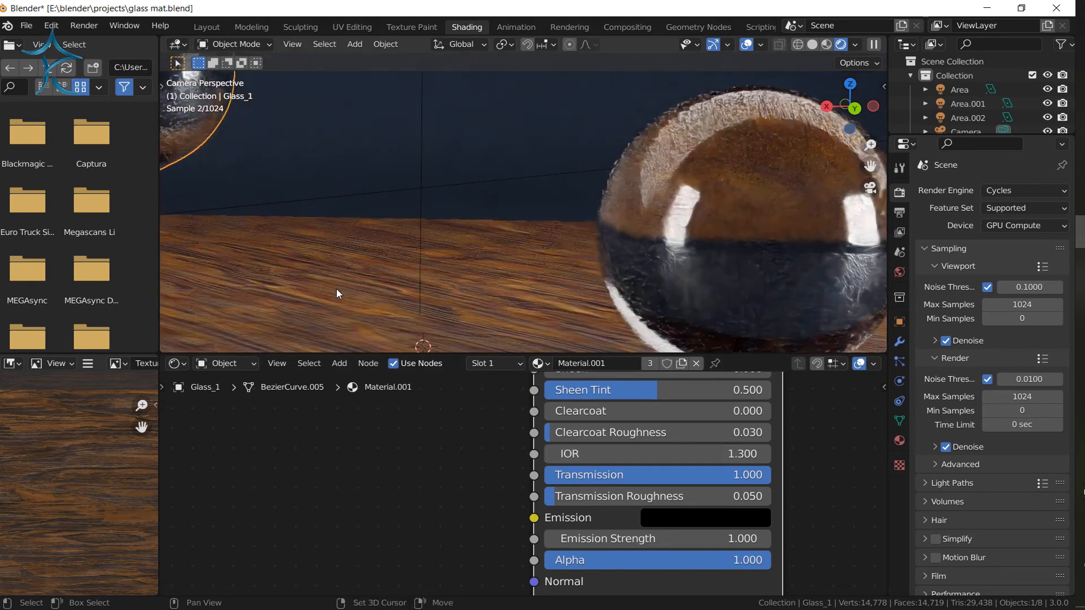
{"action": "middle_click_drag", "start_coordinate": [336, 289], "coordinate": [589, 171], "text": "shift"}
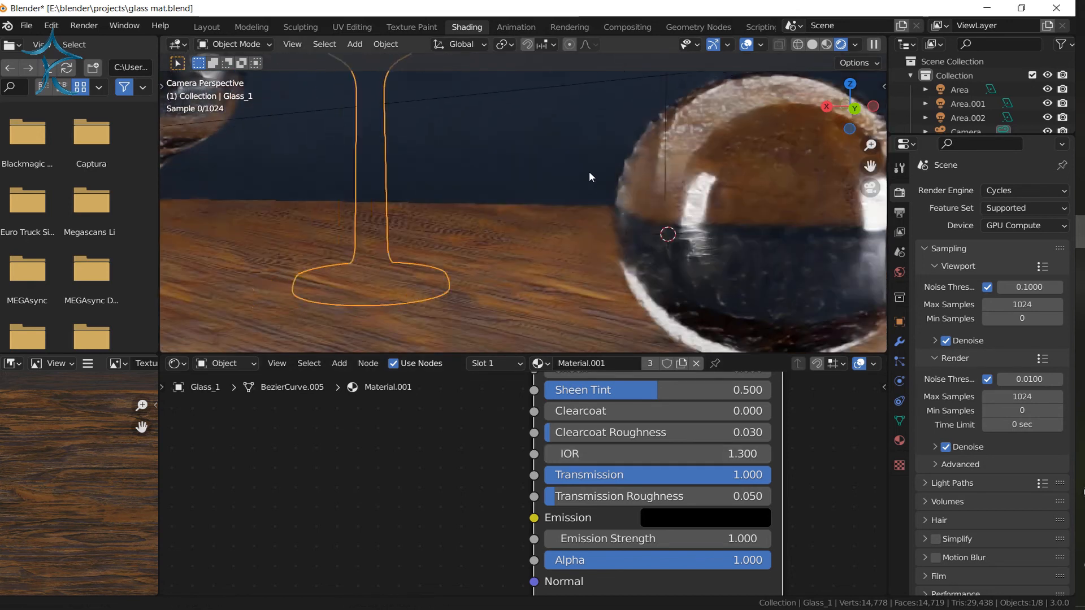
{"action": "middle_click_drag", "start_coordinate": [487, 227], "coordinate": [592, 161]}
{"action": "scroll", "coordinate": [424, 283], "scroll_direction": "up", "scroll_amount": 5}
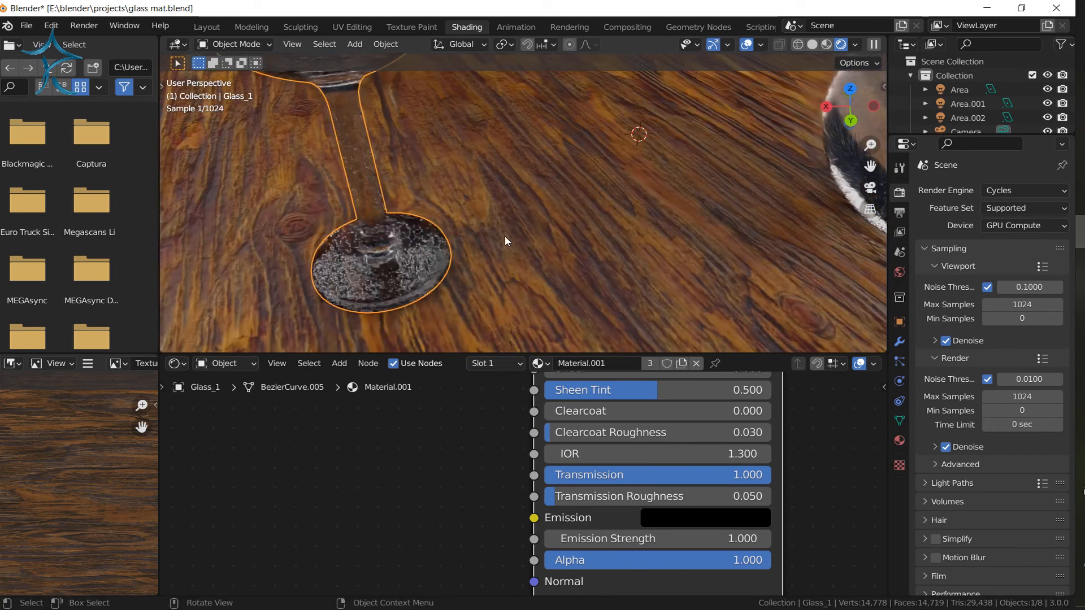
{"action": "scroll", "coordinate": [475, 253], "scroll_direction": "up", "scroll_amount": 2}
{"action": "middle_click_drag", "start_coordinate": [464, 260], "coordinate": [670, 188], "text": "shift"}
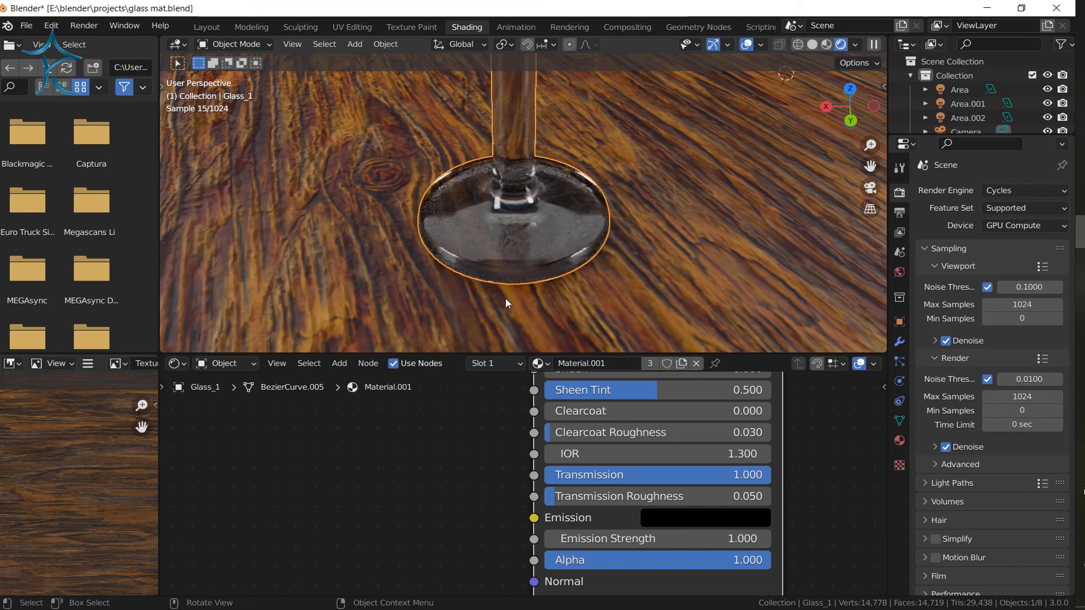
{"action": "middle_click_drag", "start_coordinate": [459, 288], "coordinate": [702, 279]}
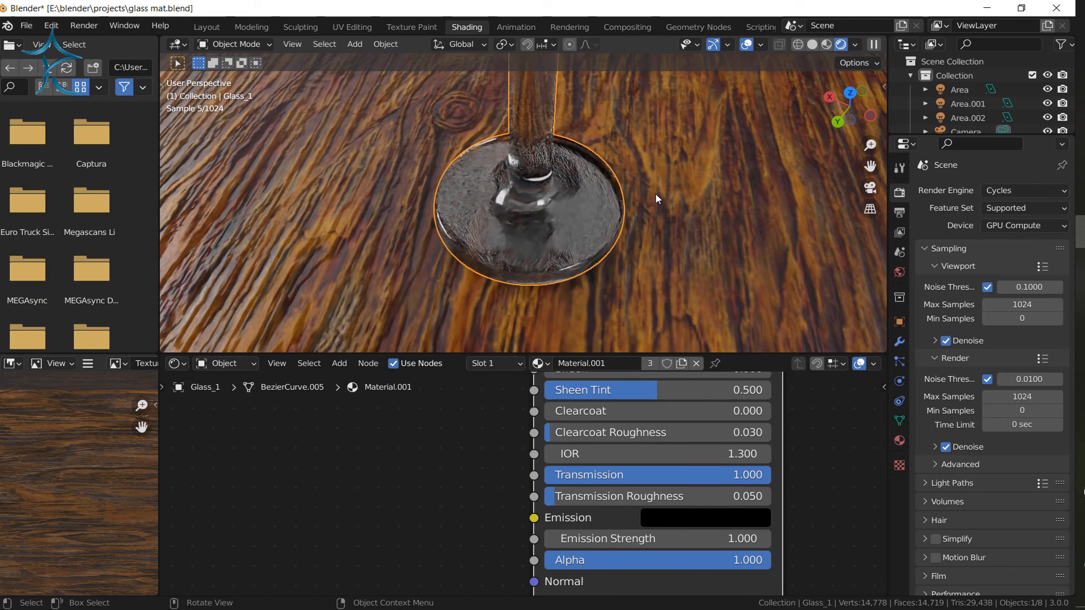
{"action": "middle_click_drag", "start_coordinate": [656, 192], "coordinate": [586, 185]}
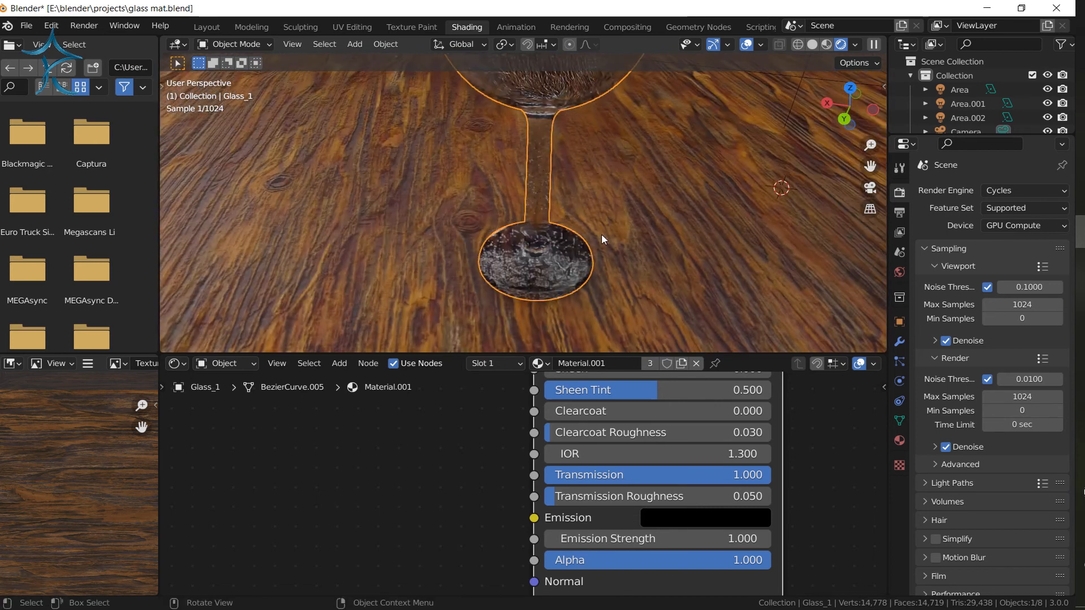
{"action": "middle_click_drag", "start_coordinate": [604, 236], "coordinate": [625, 282]}
{"action": "left_click", "coordinate": [626, 218]}
{"action": "left_click", "coordinate": [562, 260]}
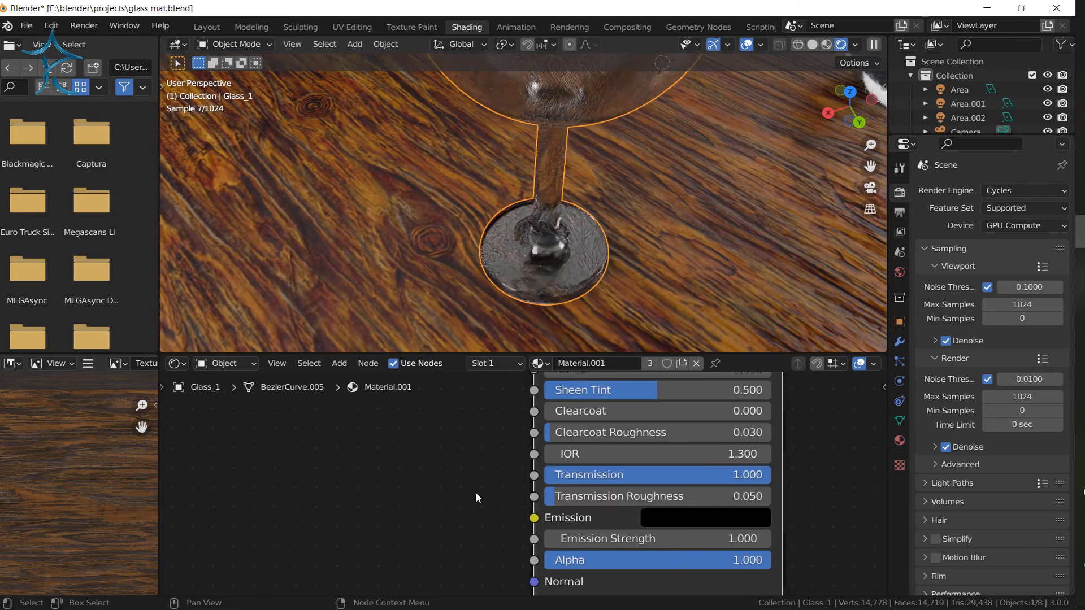
Set the wine glass material's IOR to 1.45 and inspect how its base refracts up close.
{"action": "left_click", "coordinate": [725, 454]}
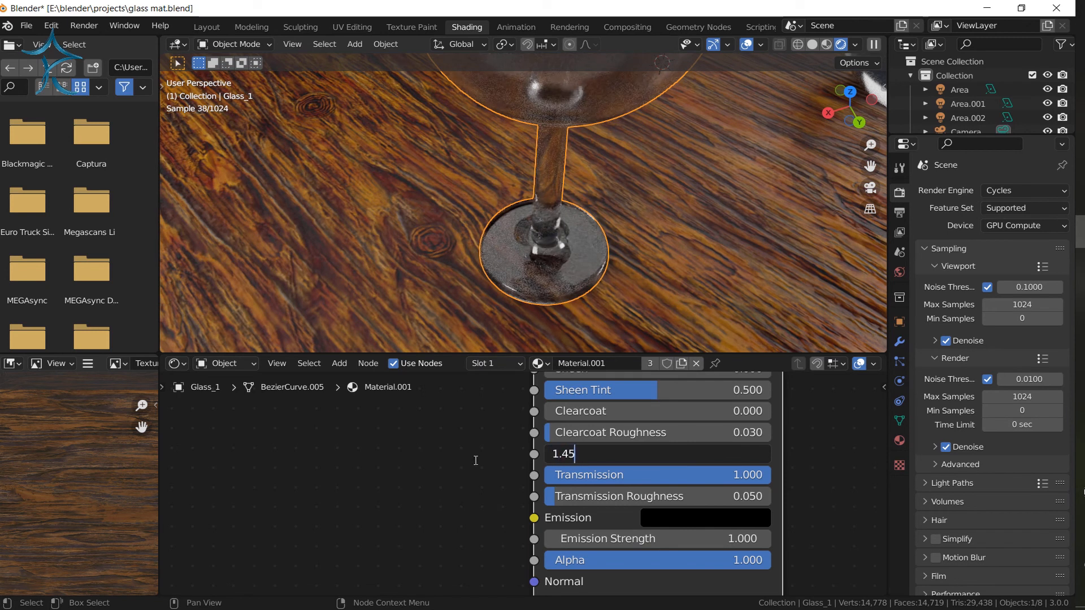
{"action": "key", "text": "Return"}
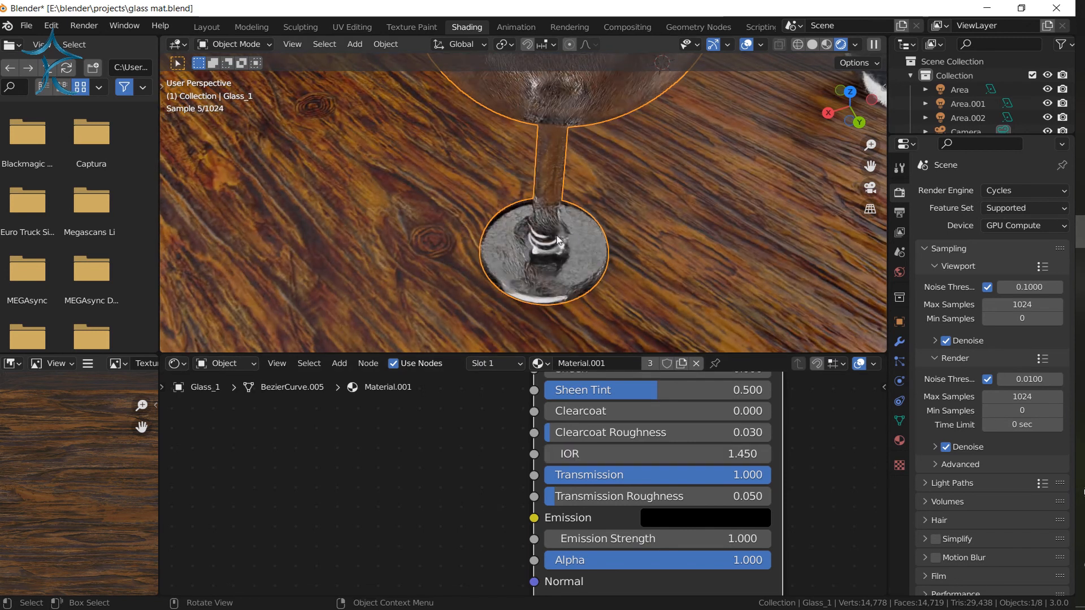
{"action": "middle_click_drag", "start_coordinate": [590, 293], "coordinate": [586, 265]}
{"action": "scroll", "coordinate": [629, 293], "scroll_direction": "up", "scroll_amount": 2}
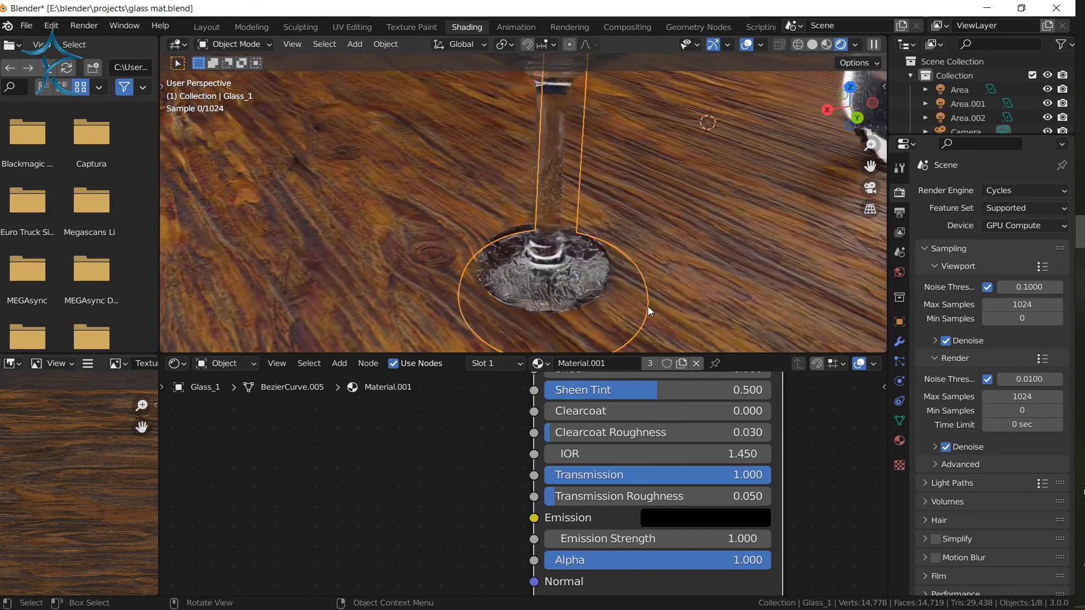
{"action": "middle_click_drag", "start_coordinate": [647, 306], "coordinate": [605, 215], "text": "shift"}
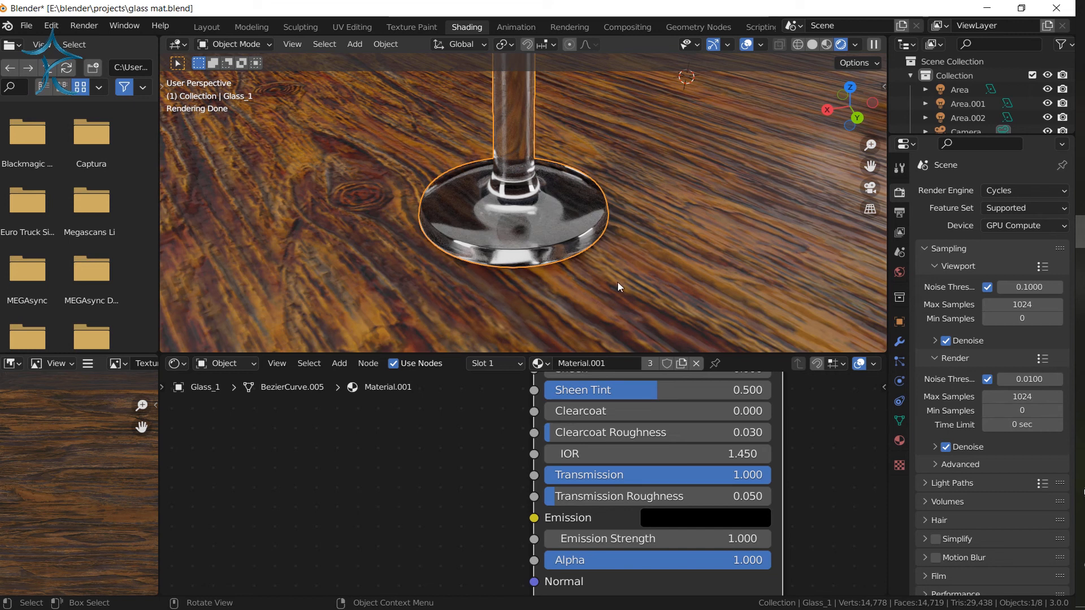
Reselect the wine glass and set its material's IOR to 1.3 to compare the look of the base.
{"action": "left_click", "coordinate": [539, 214]}
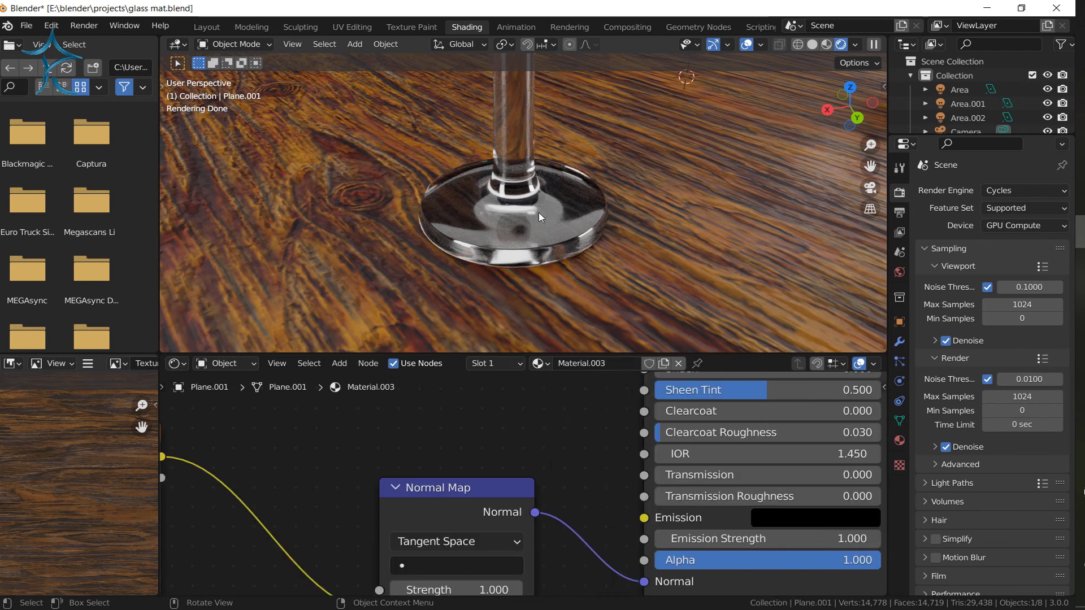
{"action": "left_click", "coordinate": [493, 278]}
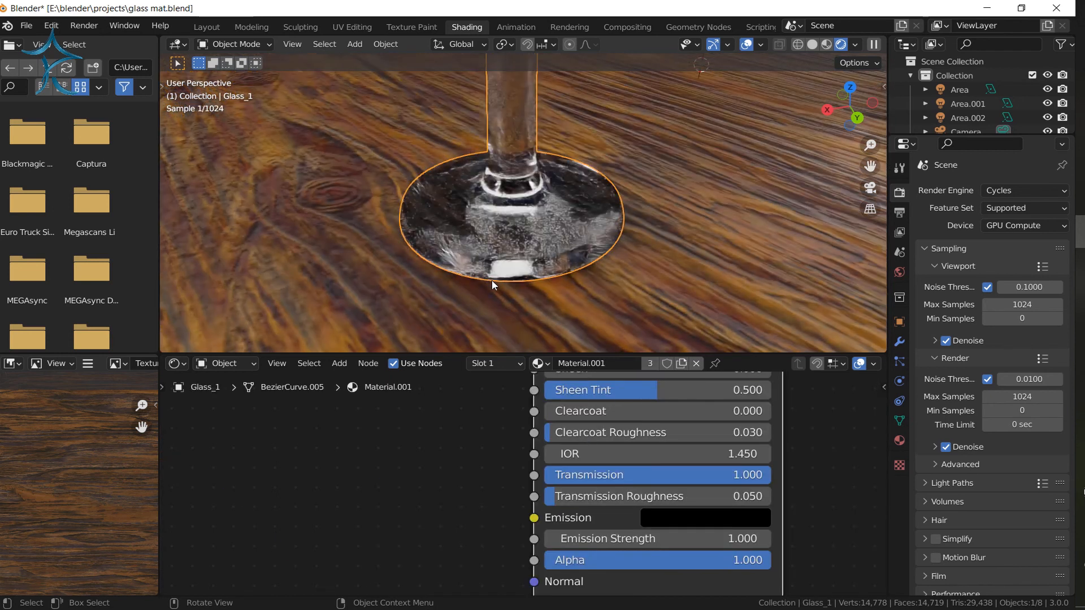
{"action": "left_click", "coordinate": [676, 449]}
{"action": "type", "text": "1.3"}
{"action": "key", "text": "Return"}
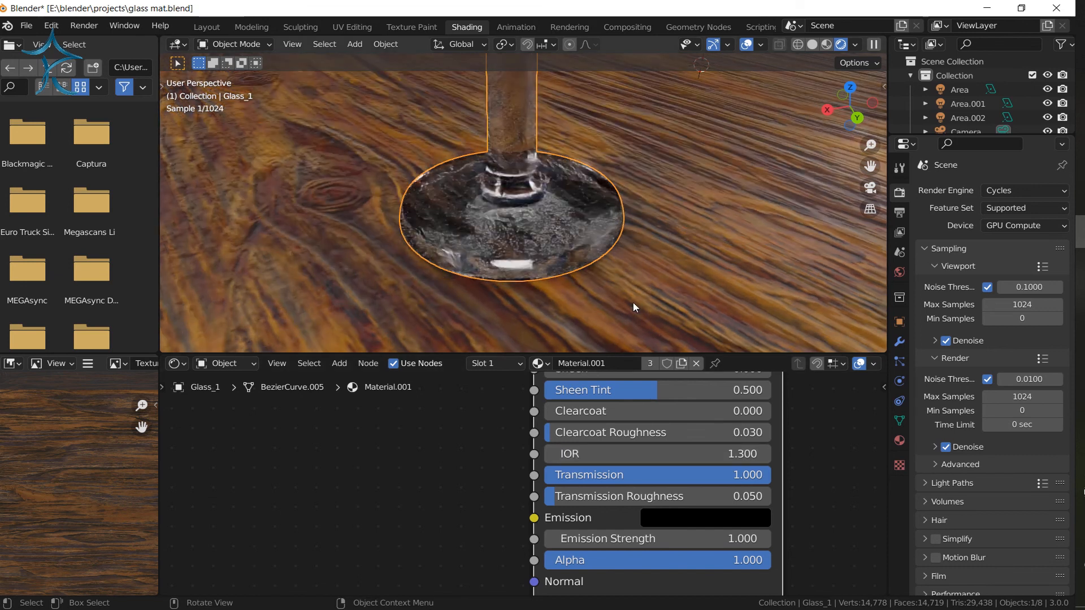
Review the wine glass's Layer Weight and Principled BSDF nodes, and return the viewport to the camera view showing both glass objects.
{"action": "scroll", "coordinate": [442, 466], "scroll_direction": "down", "scroll_amount": 3}
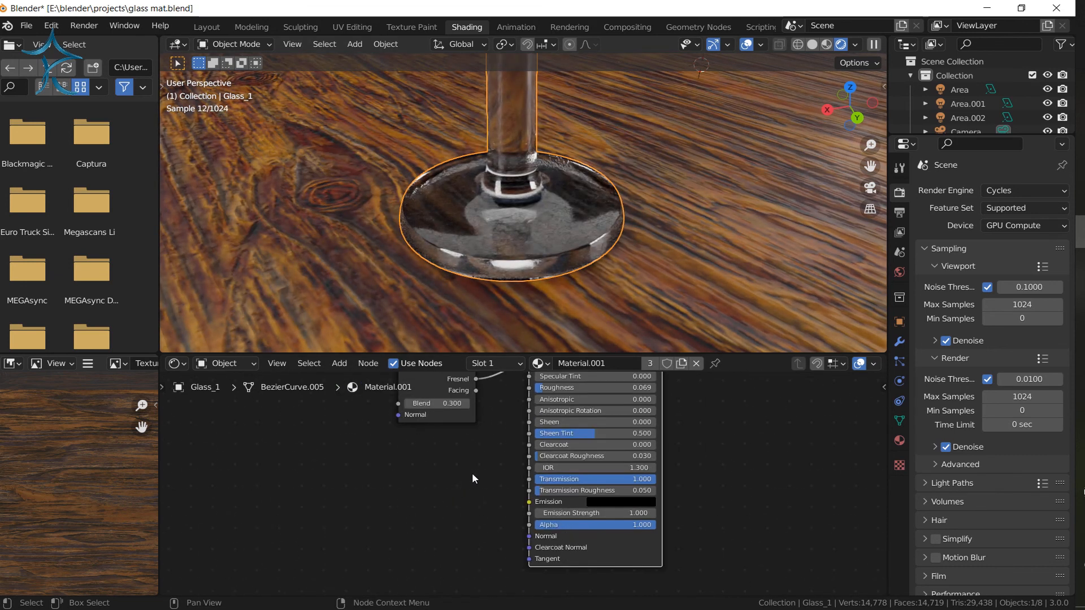
{"action": "middle_click_drag", "start_coordinate": [473, 475], "coordinate": [488, 542]}
{"action": "middle_click_drag", "start_coordinate": [526, 500], "coordinate": [508, 527]}
{"action": "scroll", "coordinate": [529, 519], "scroll_direction": "down", "scroll_amount": 2}
{"action": "key", "text": "KP_0"}
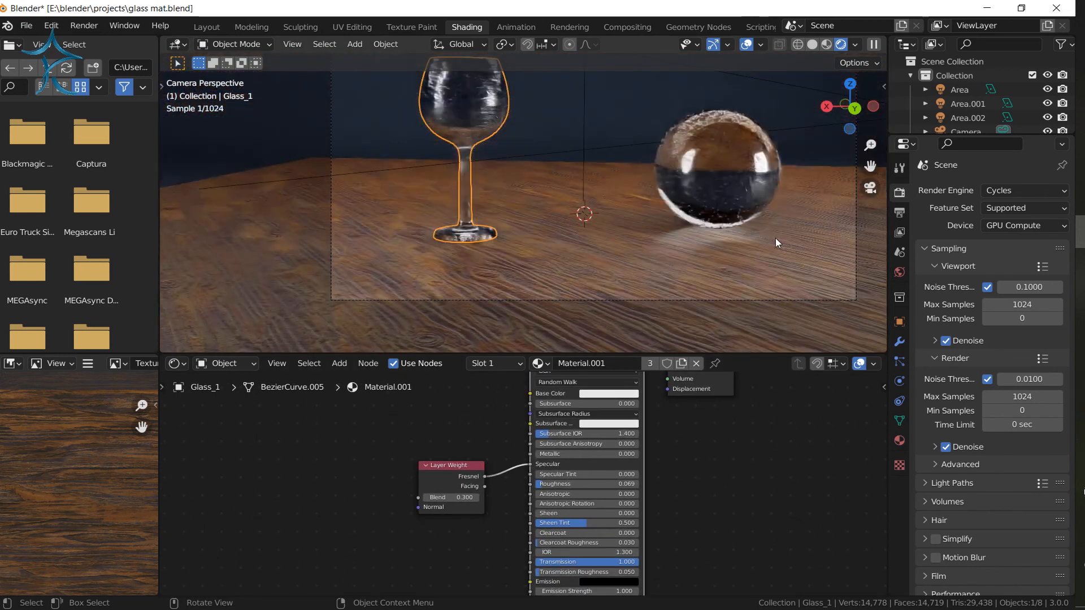
{"action": "scroll", "coordinate": [715, 263], "scroll_direction": "down", "scroll_amount": 2}
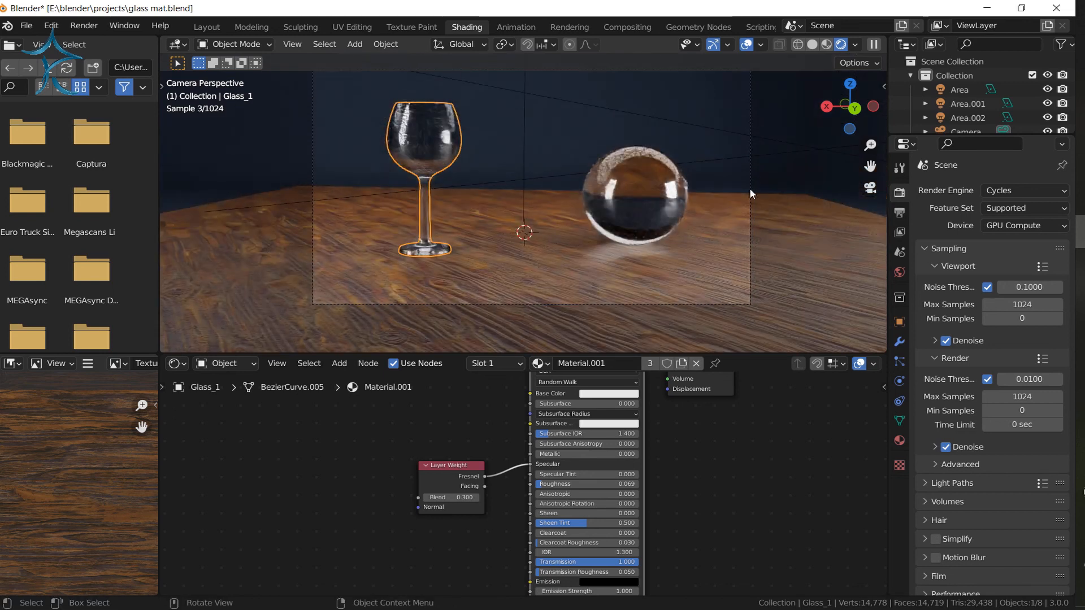
{"action": "scroll", "coordinate": [727, 239], "scroll_direction": "up", "scroll_amount": 2}
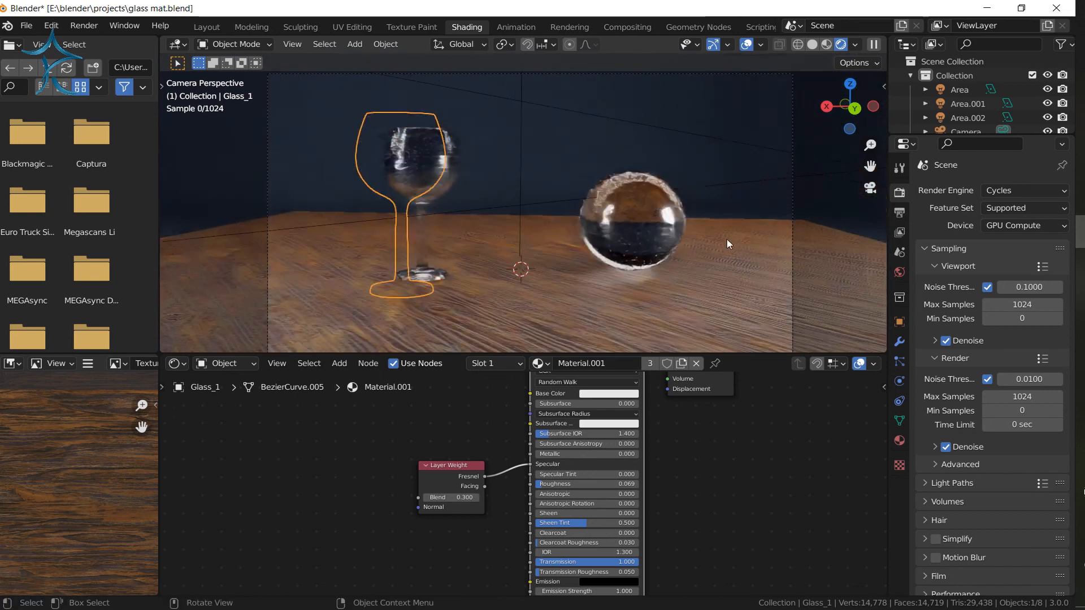